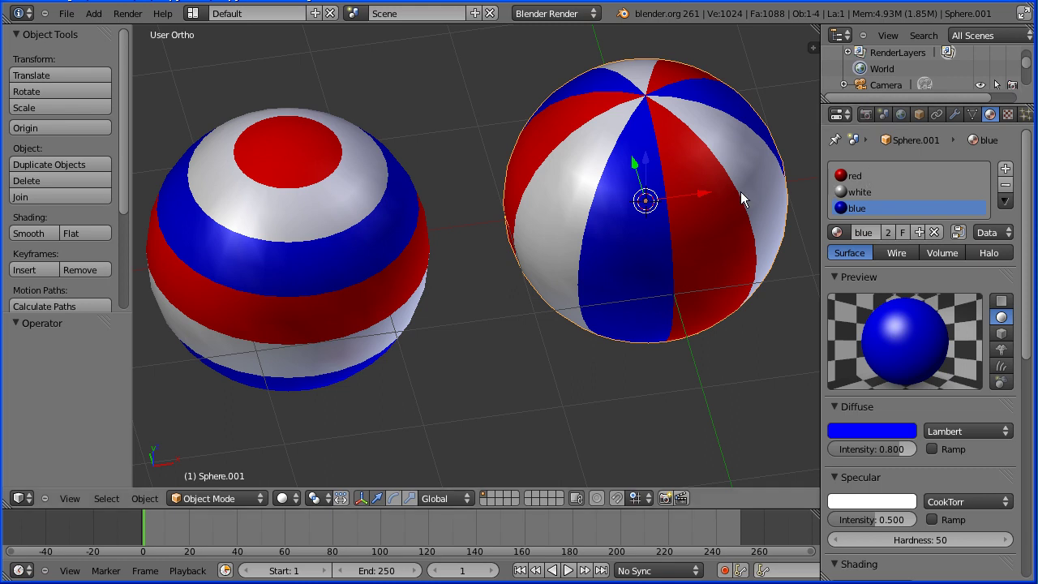
# Replace the striped spheres with a new default scene of cube, camera and lamp.
pyautogui.click(66, 13)
pyautogui.click(77, 30)
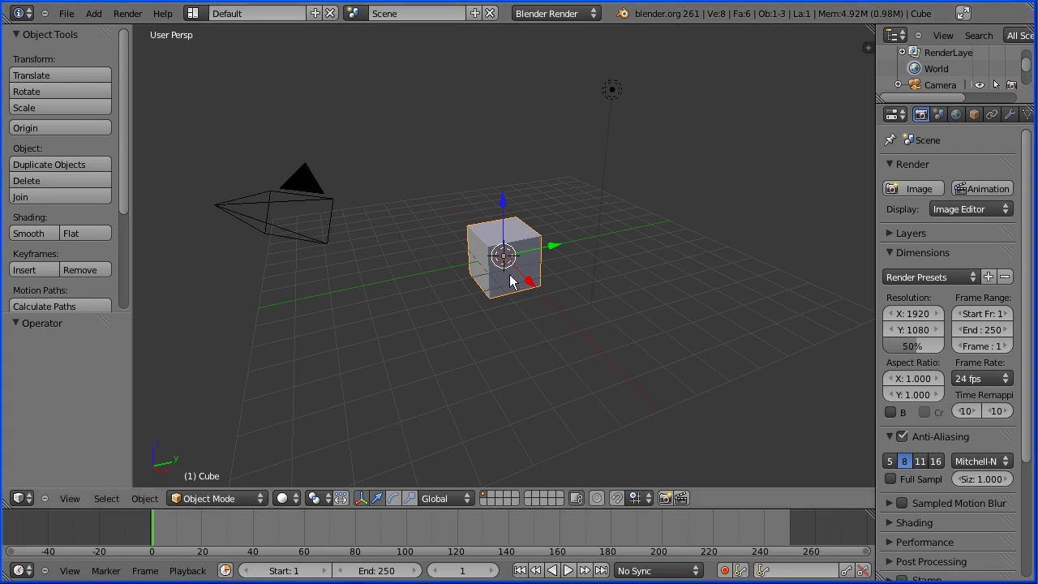
# Delete the default cube and add a UV sphere with 32 segments and 16 rings.
pyautogui.press('x')
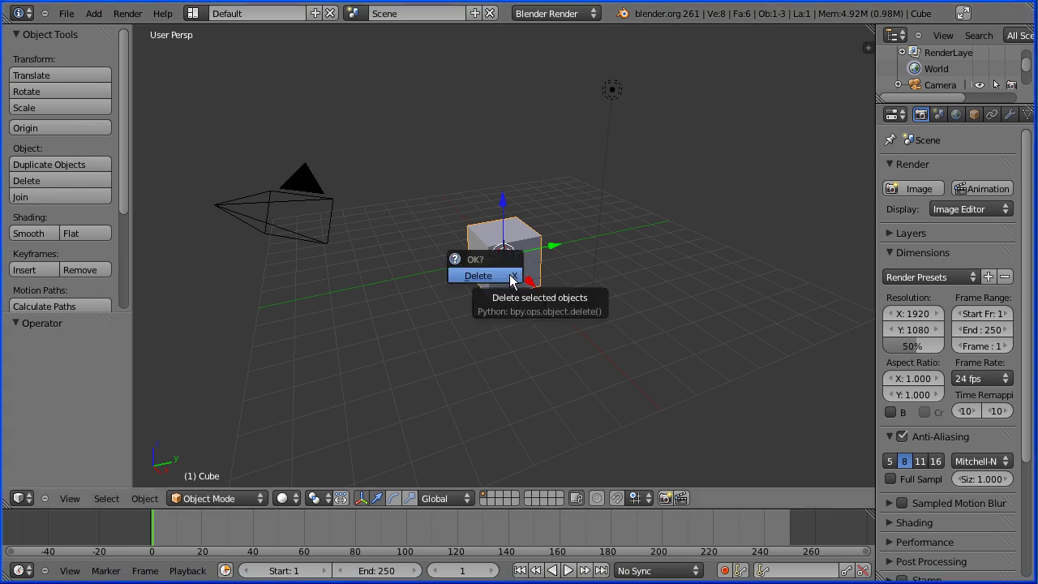
pyautogui.click(511, 276)
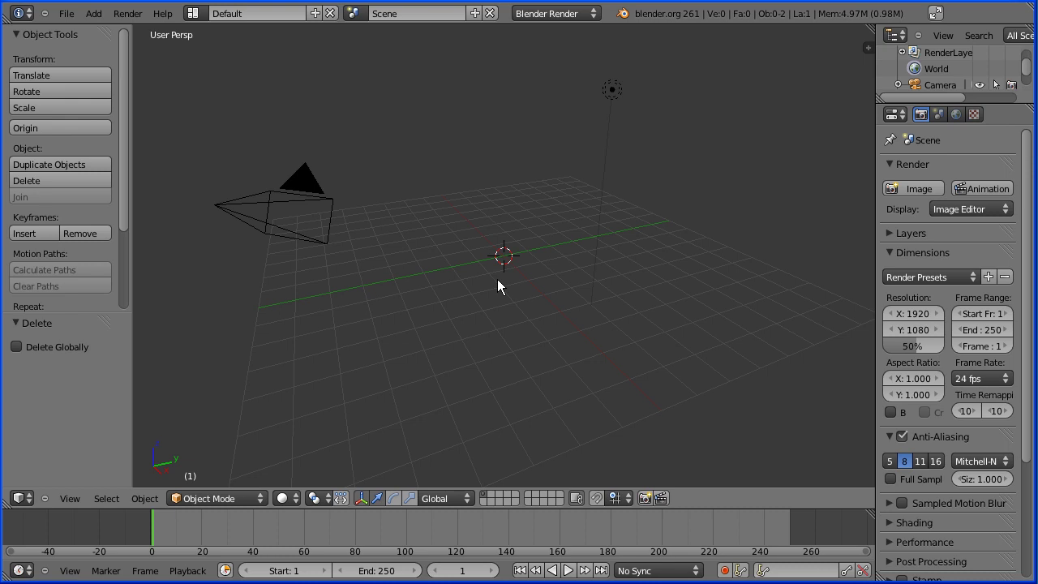
pyautogui.click(93, 14)
pyautogui.moveTo(97, 30)
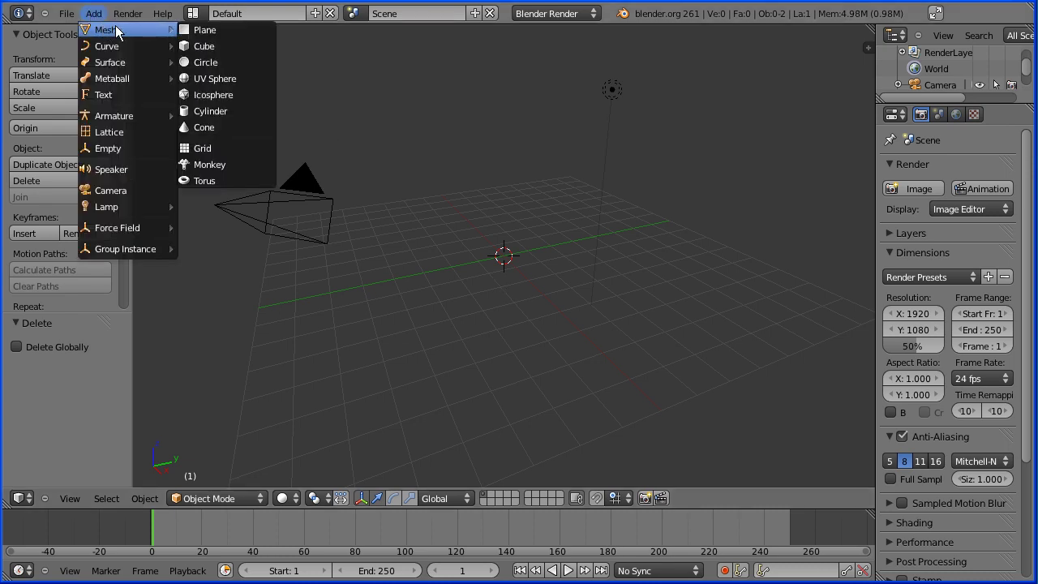
pyautogui.click(246, 78)
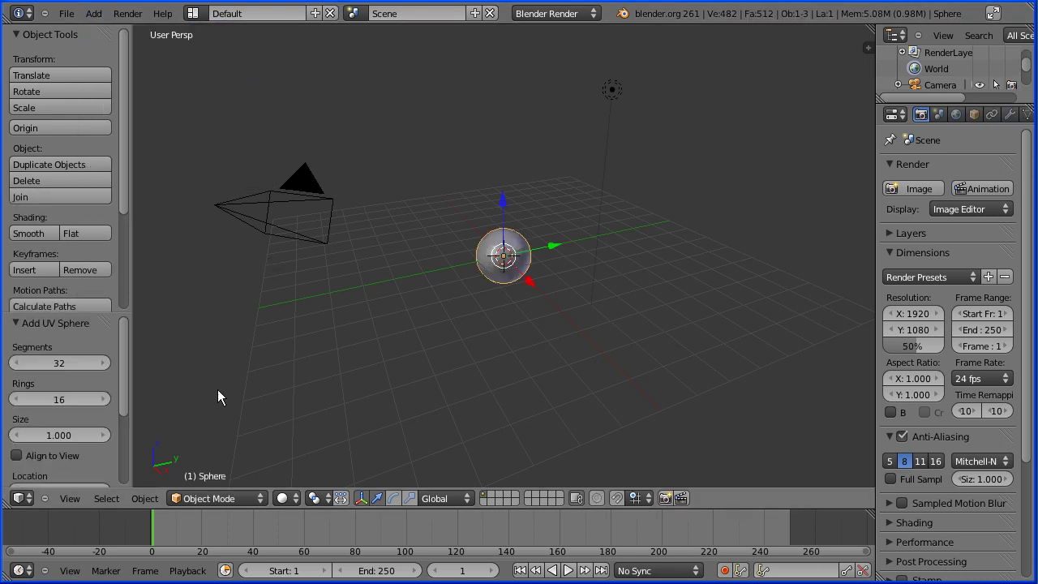
# Switch to an orthographic front view and zoom in on the sphere.
pyautogui.click(81, 499)
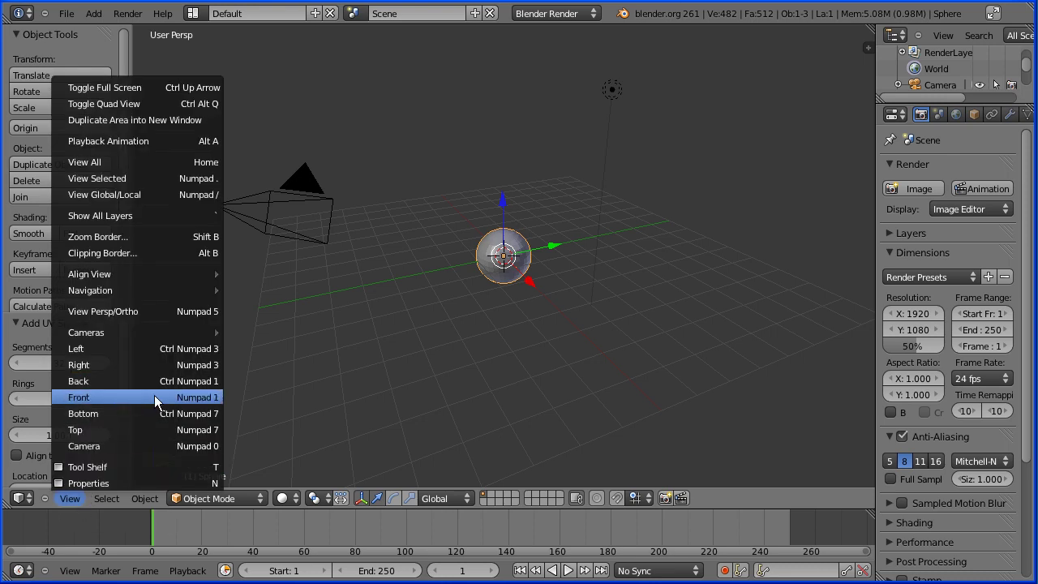
pyautogui.click(154, 397)
pyautogui.click(77, 497)
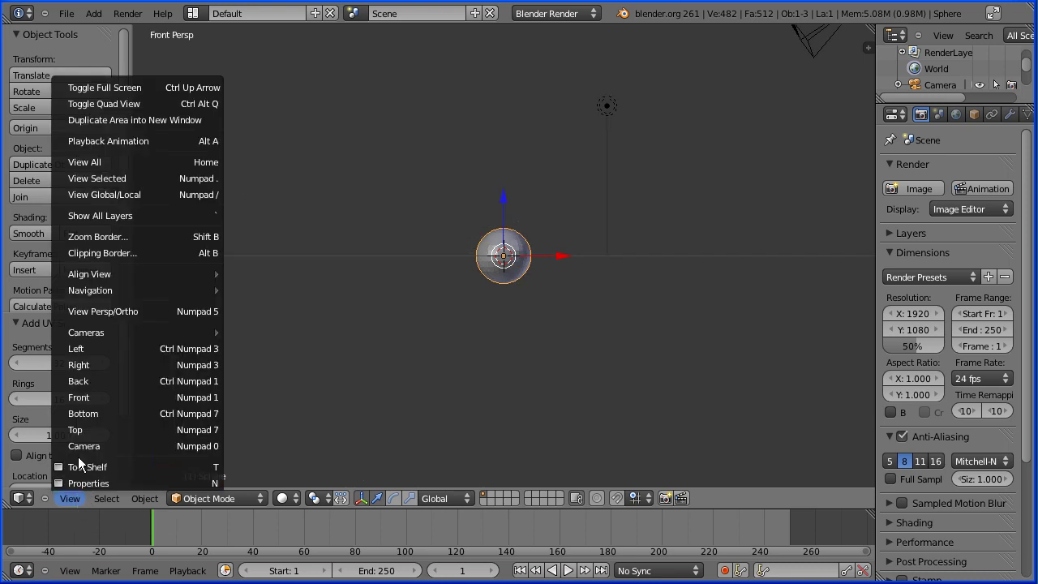
pyautogui.click(150, 313)
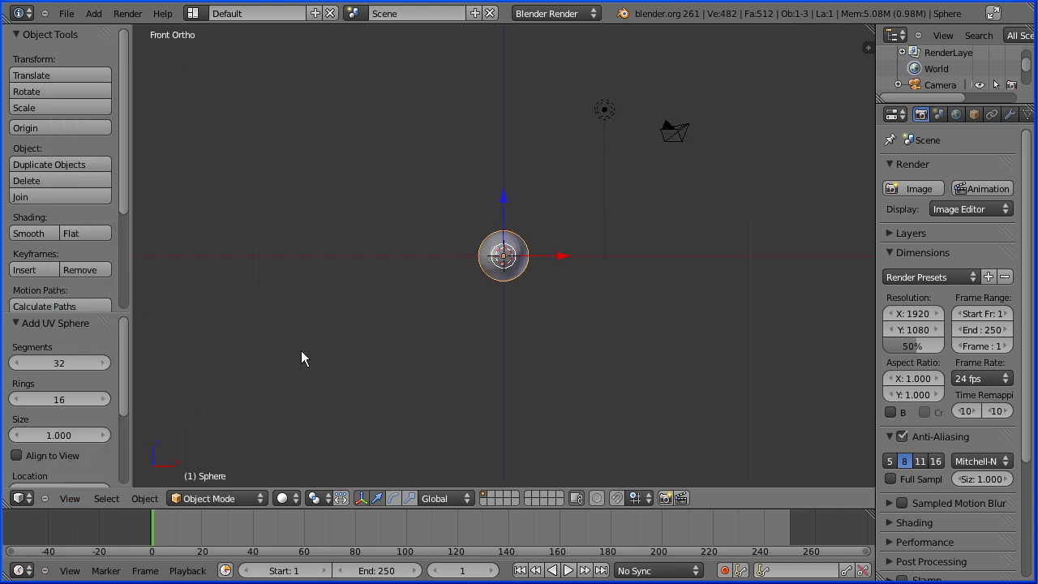
pyautogui.scroll(10, 443, 373)
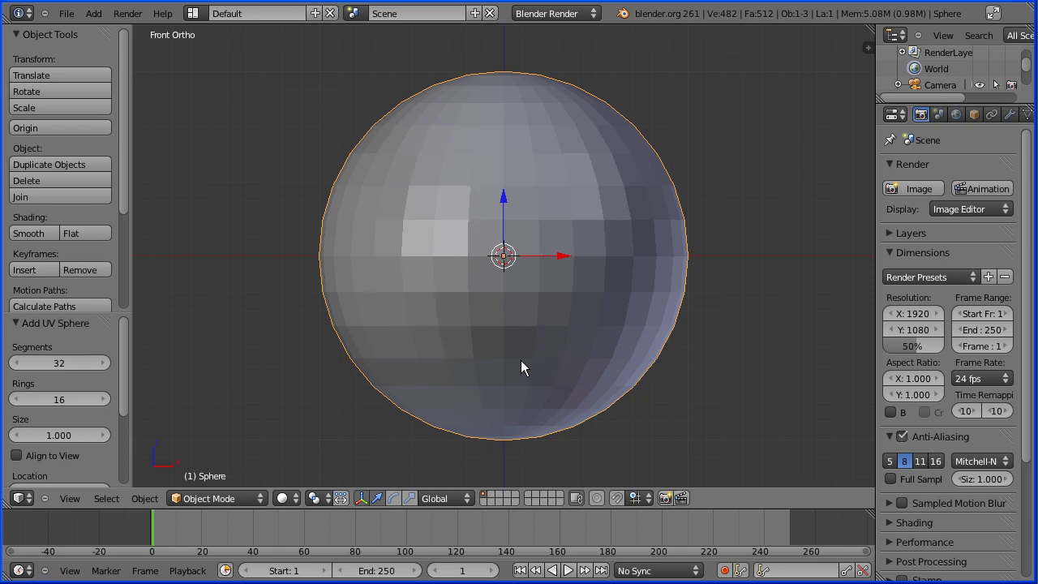
pyautogui.click(230, 495)
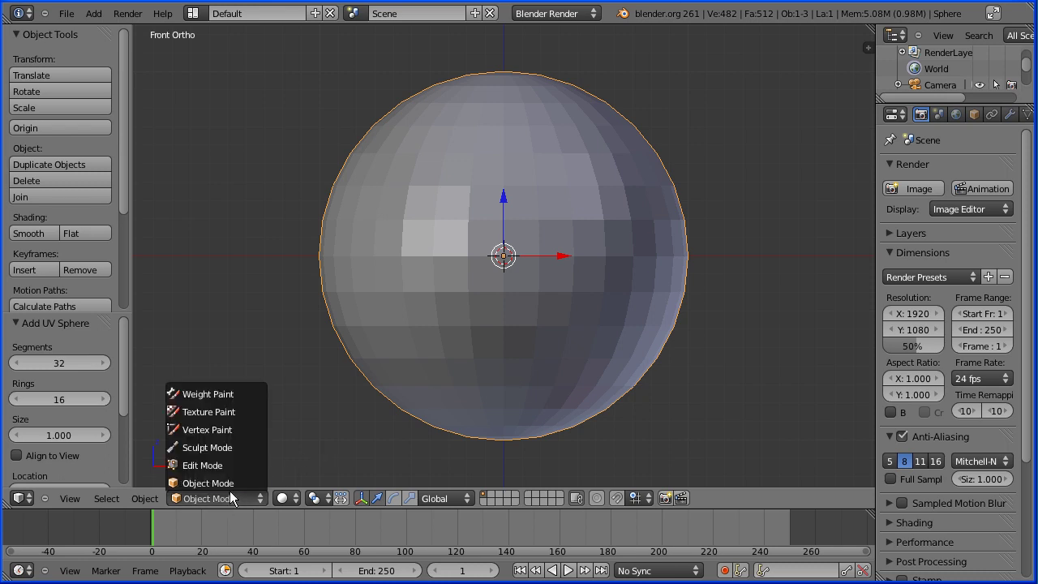
# Put the sphere in Edit Mode with face selection and widen the properties panel.
pyautogui.click(236, 467)
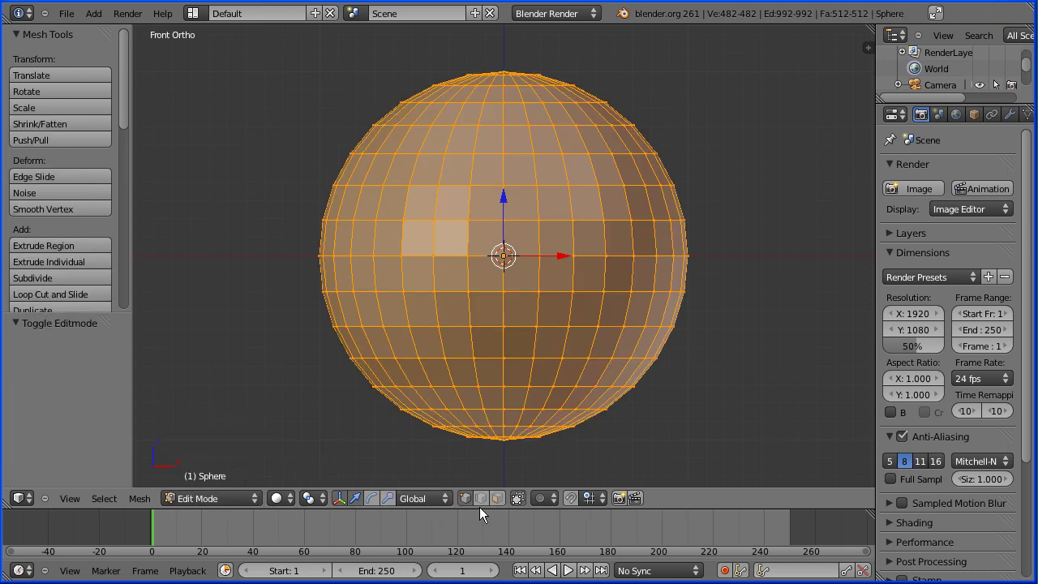
pyautogui.click(499, 499)
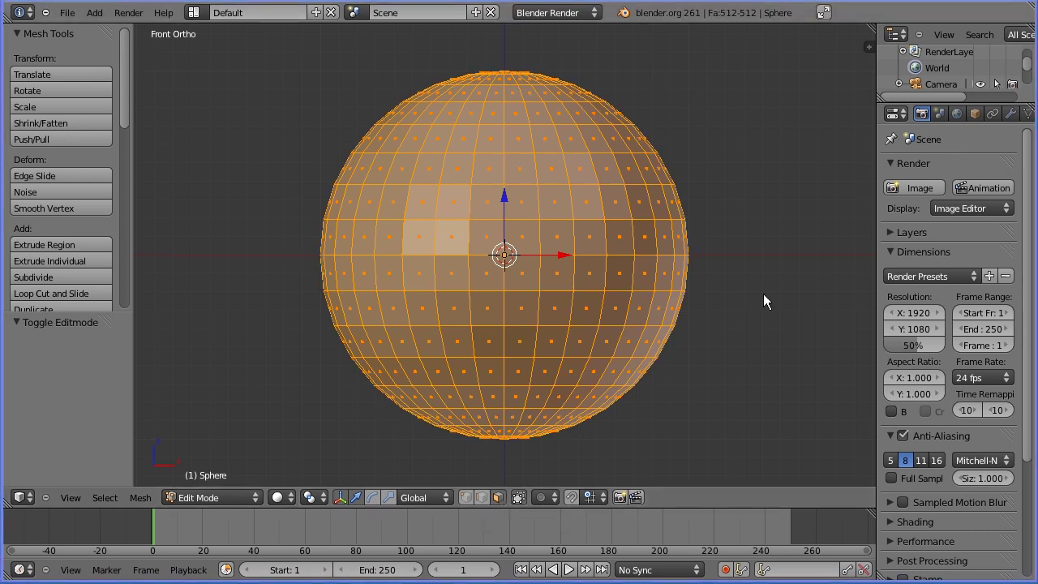
pyautogui.moveTo(877, 208); pyautogui.dragTo(822, 211)
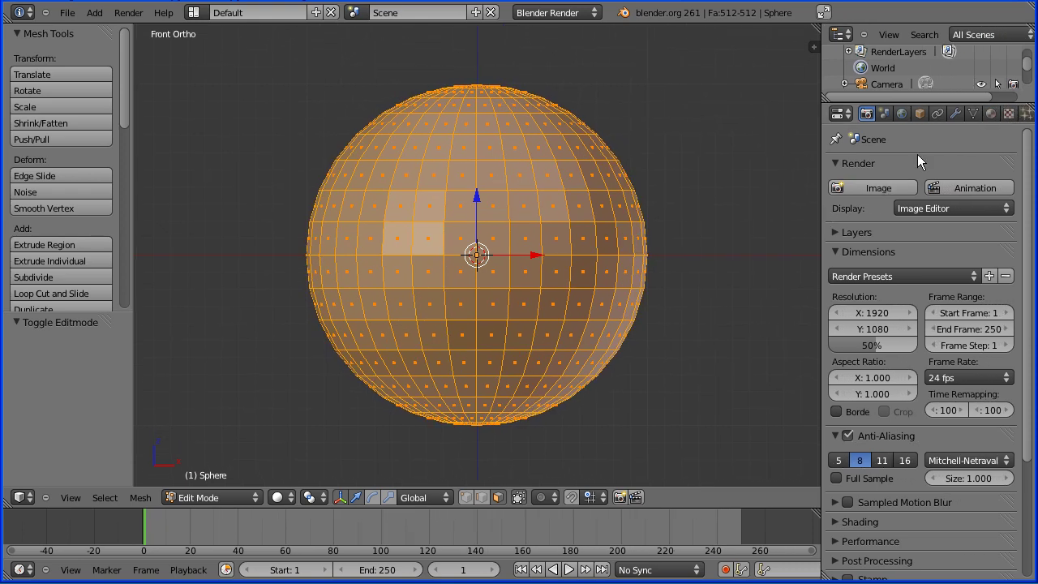
# Create a new material named 'red' with diffuse colour R 1, G 0, B 0.
pyautogui.click(991, 110)
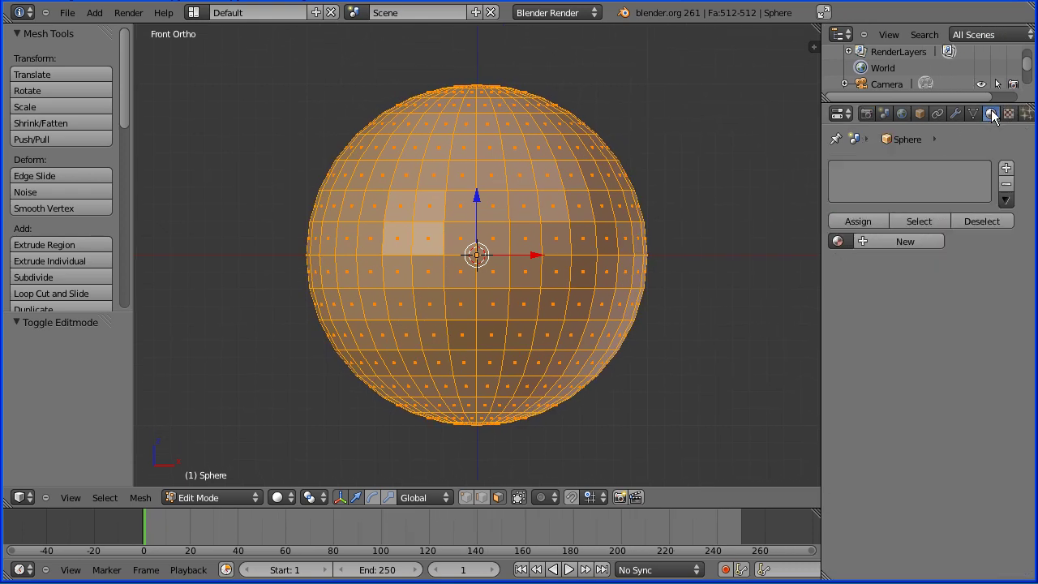
pyautogui.click(862, 241)
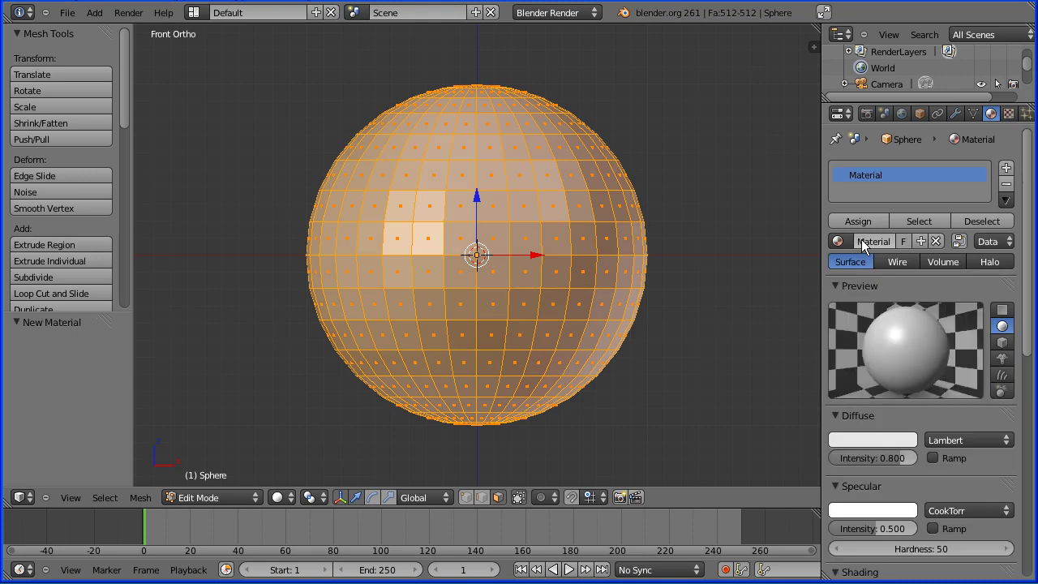
pyautogui.press('BackSpace')
pyautogui.write('red')
pyautogui.press('Return')
pyautogui.click(860, 440)
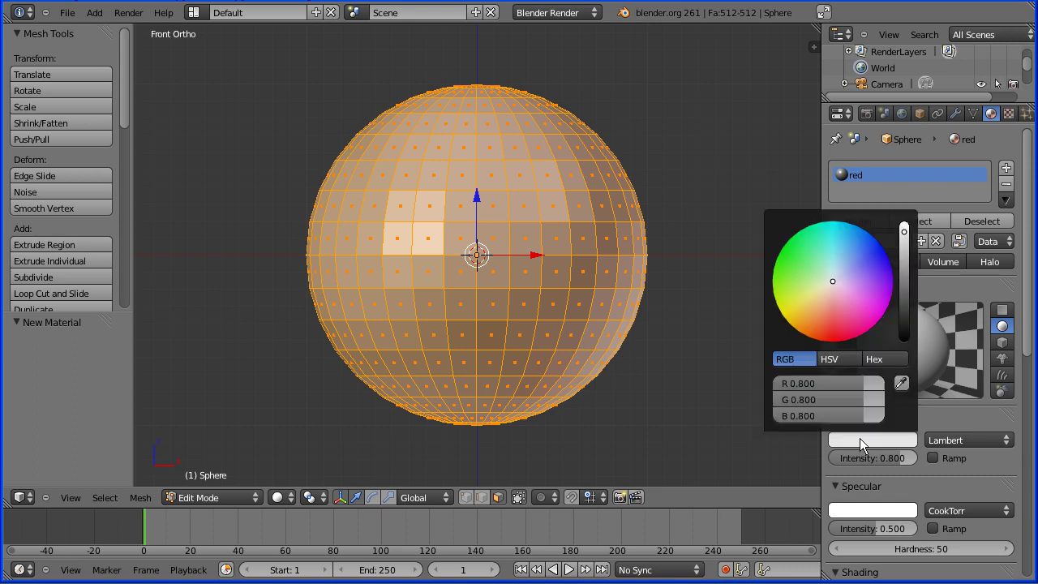
pyautogui.moveTo(862, 385); pyautogui.dragTo(762, 393)
pyautogui.moveTo(860, 416); pyautogui.dragTo(762, 415)
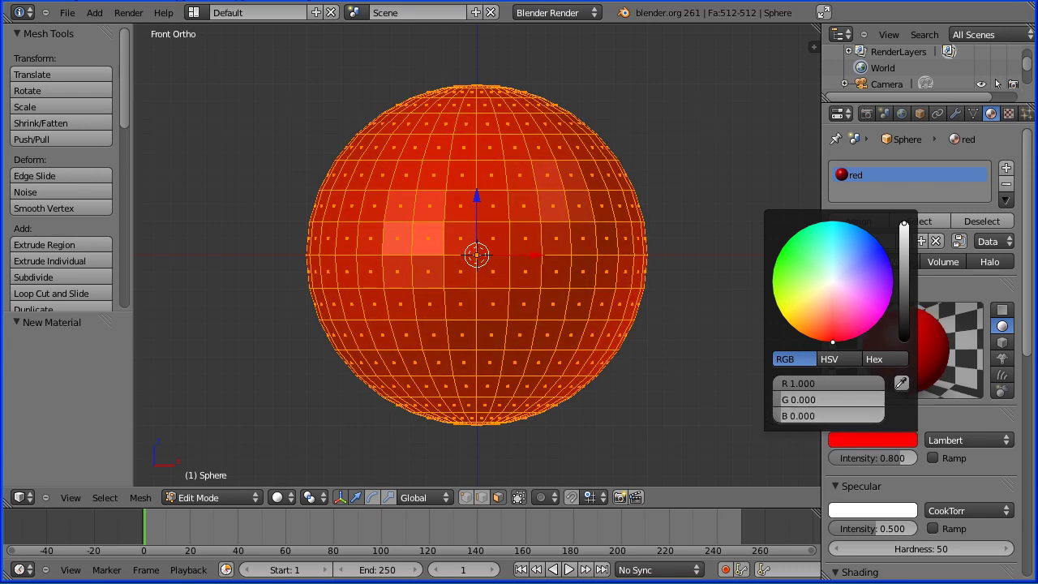
pyautogui.press('Tab')
pyautogui.press('Tab')
pyautogui.moveTo(520, 46); pyautogui.dragTo(530, 137, button='middle')
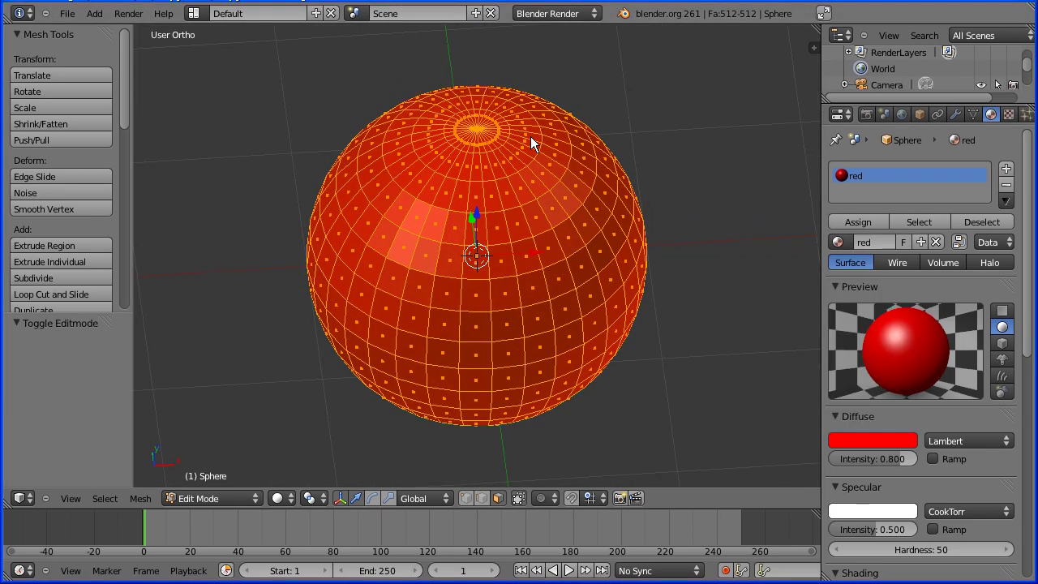
# Select the face ring just below the top pole and add the next ring down.
pyautogui.rightClick(521, 192)
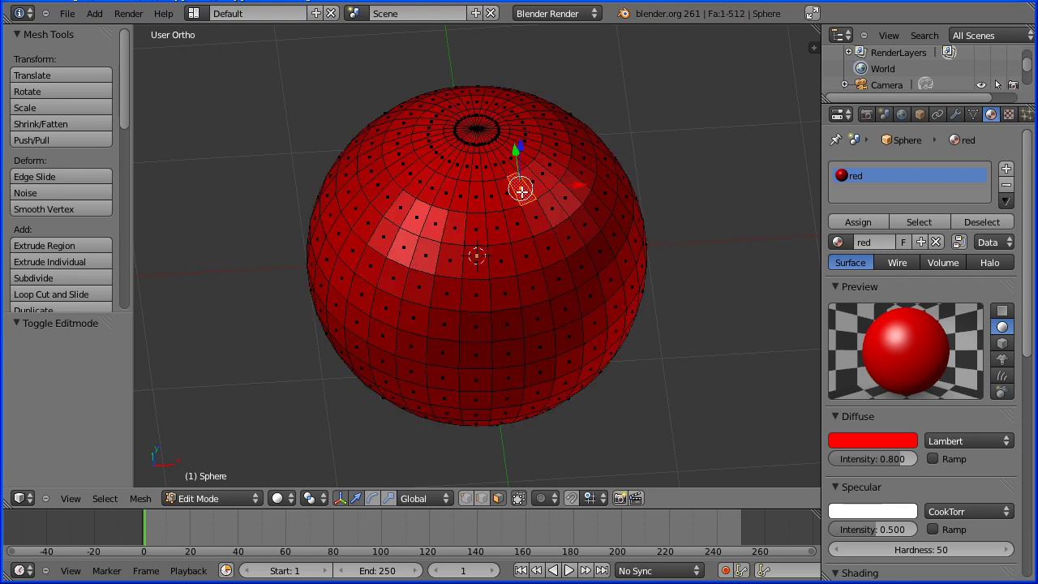
pyautogui.keyDown('alt'); pyautogui.rightClick(544, 231); pyautogui.keyUp('alt')
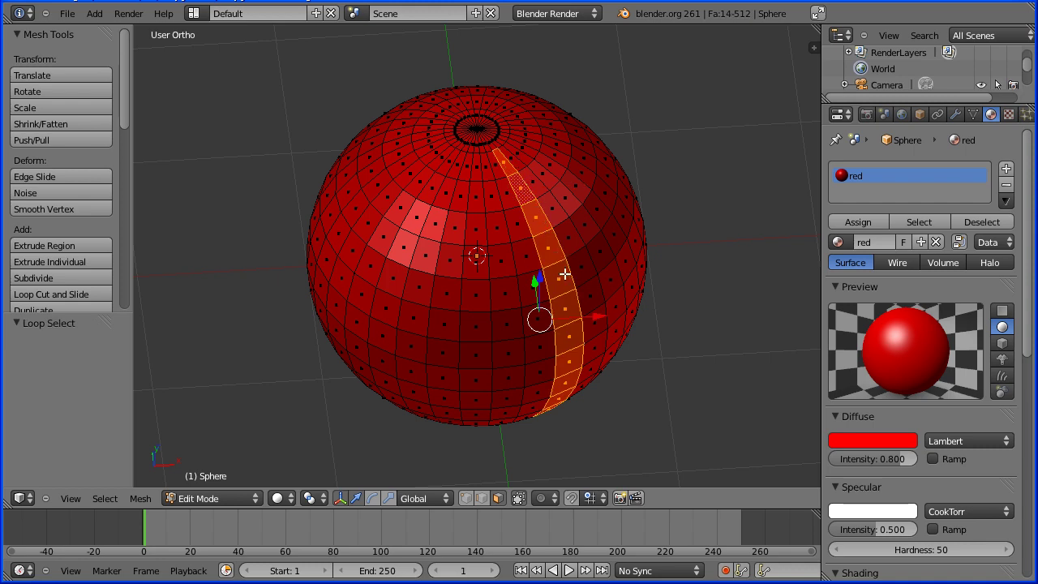
pyautogui.rightClick(524, 191)
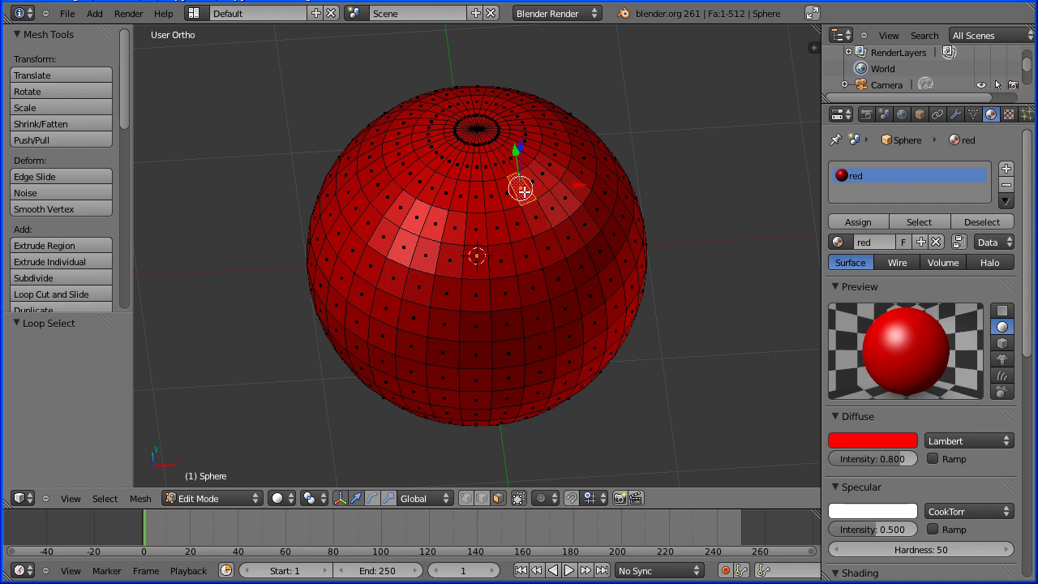
pyautogui.keyDown('alt'); pyautogui.rightClick(469, 197); pyautogui.keyUp('alt')
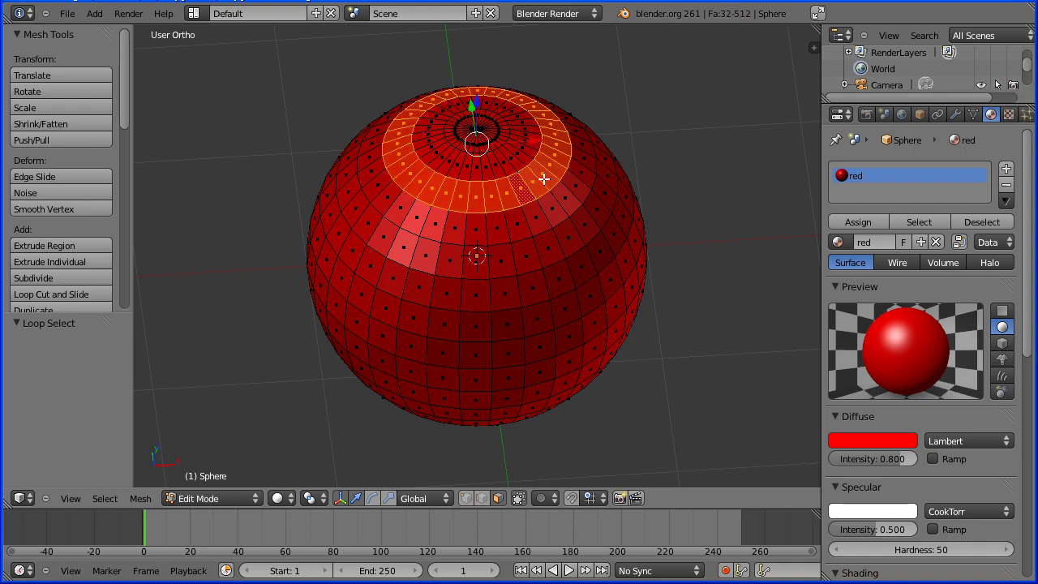
pyautogui.keyDown('alt'); pyautogui.keyDown('shift'); pyautogui.rightClick(507, 224); pyautogui.keyUp('shift'); pyautogui.keyUp('alt')
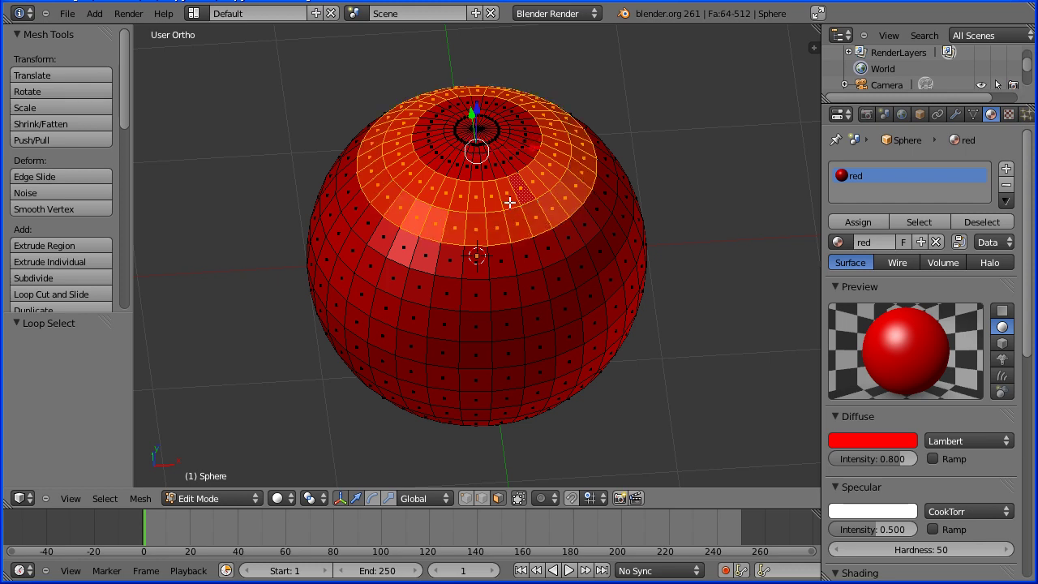
pyautogui.press('Tab')
pyautogui.press('Tab')
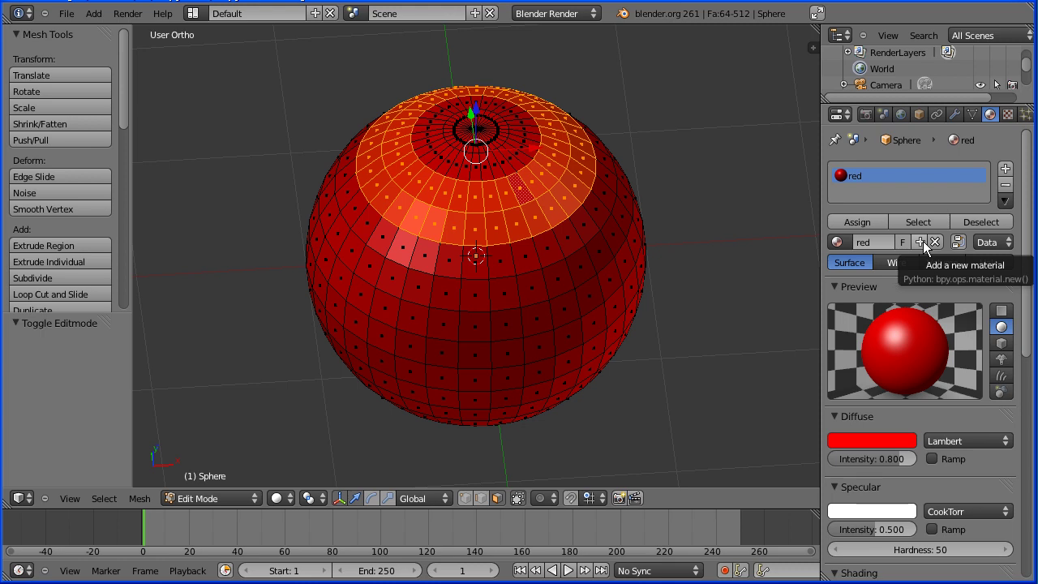
# Add a second material 'white' with full white diffuse and assign it to the selected rings.
pyautogui.click(1005, 172)
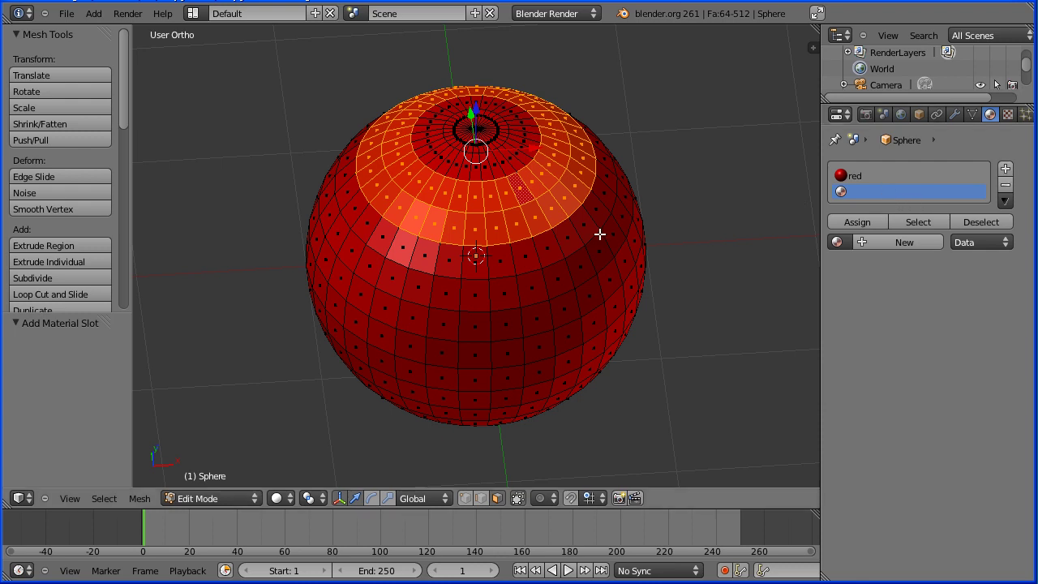
pyautogui.click(860, 241)
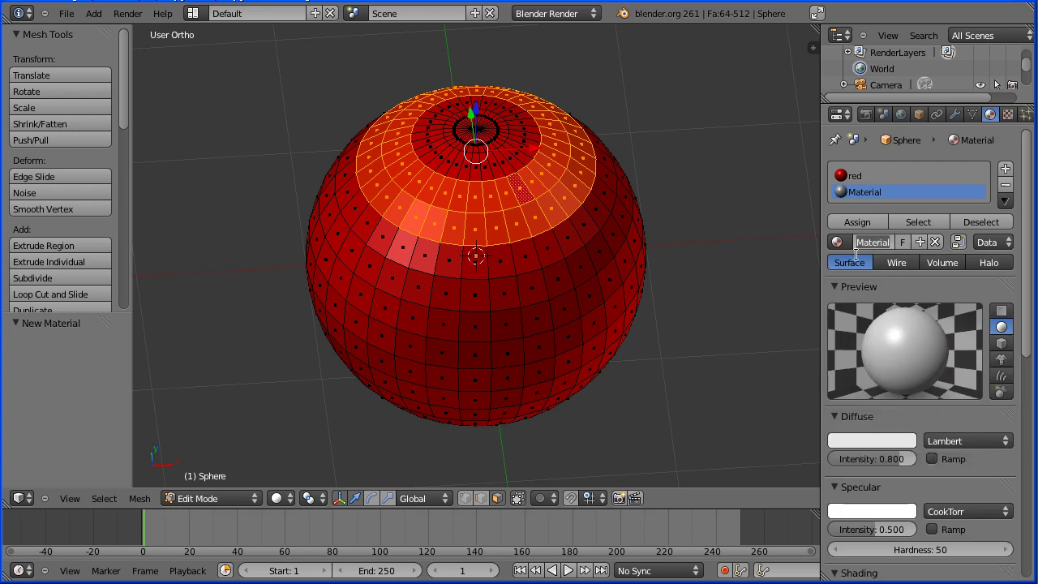
pyautogui.write('white')
pyautogui.press('Return')
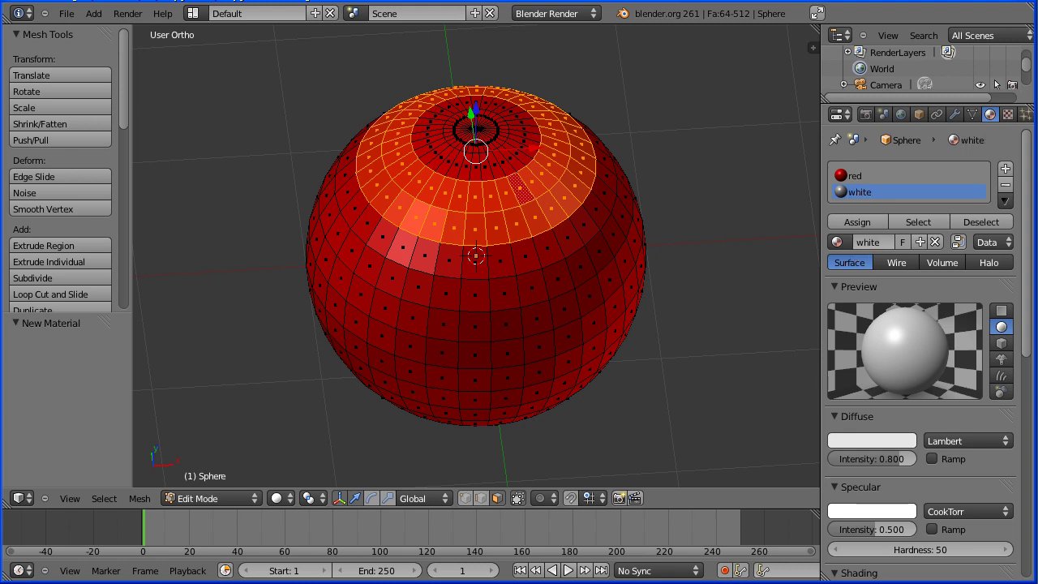
pyautogui.click(870, 434)
pyautogui.moveTo(861, 382); pyautogui.dragTo(895, 420)
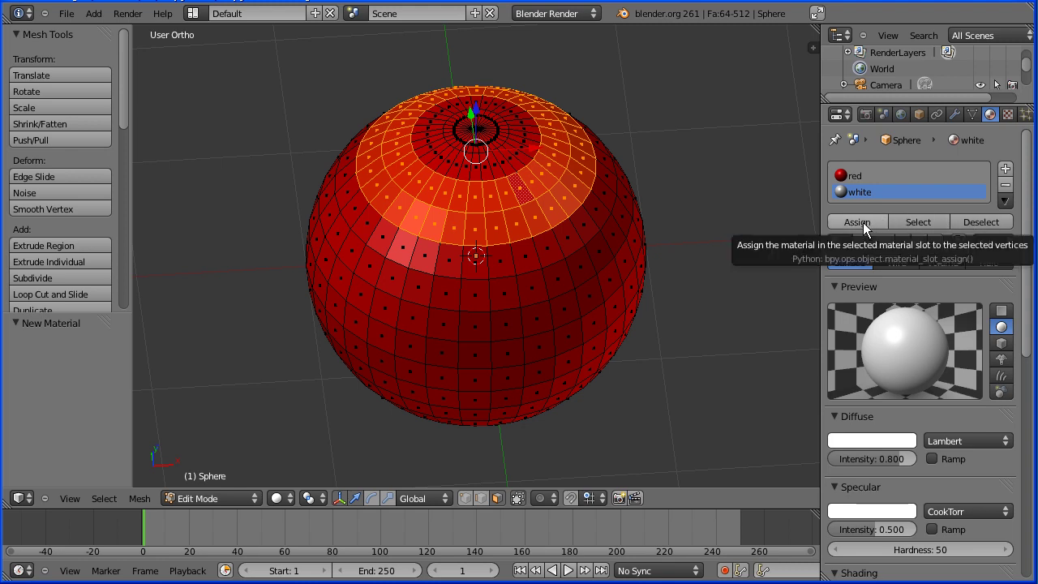
pyautogui.click(863, 222)
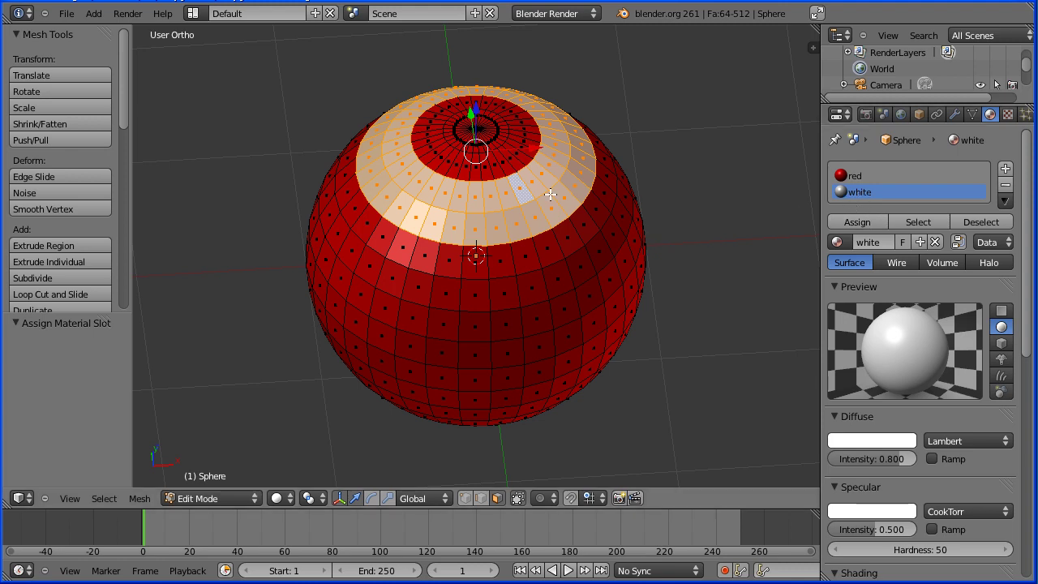
pyautogui.press('Tab')
pyautogui.press('Tab')
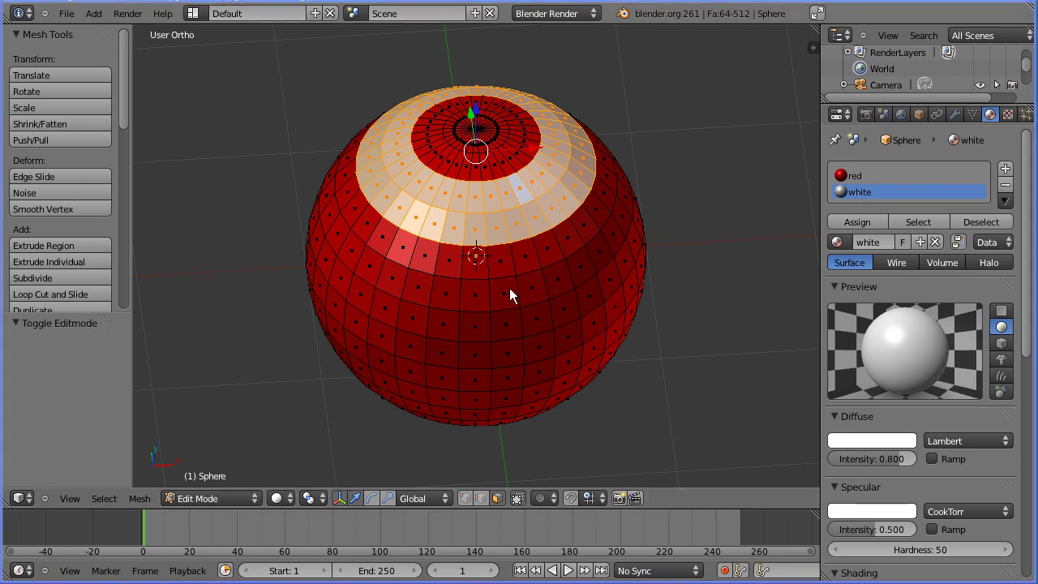
# Select the two face rings just below the white band.
pyautogui.rightClick(505, 269)
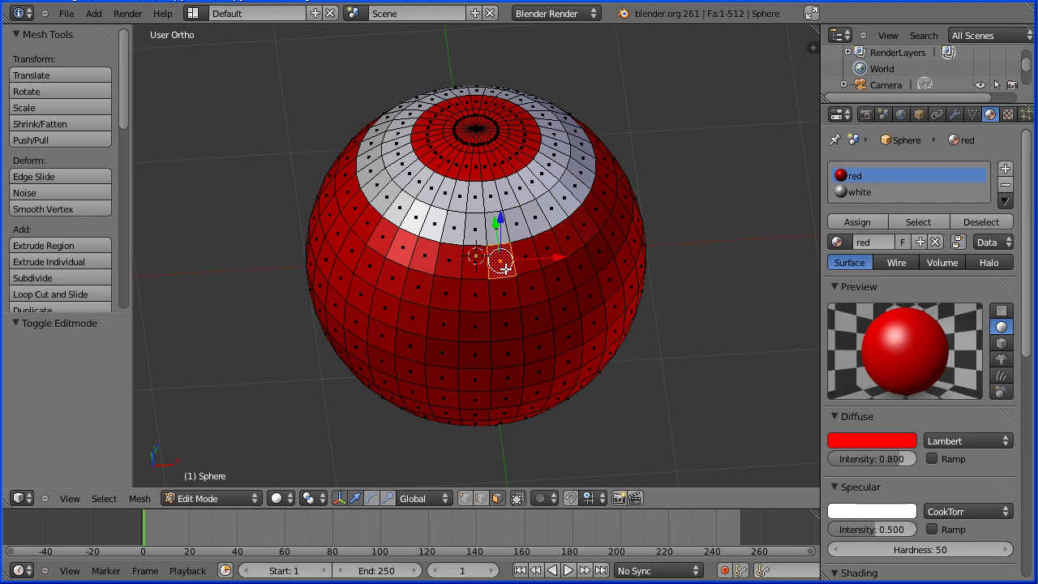
pyautogui.keyDown('alt'); pyautogui.rightClick(436, 258); pyautogui.keyUp('alt')
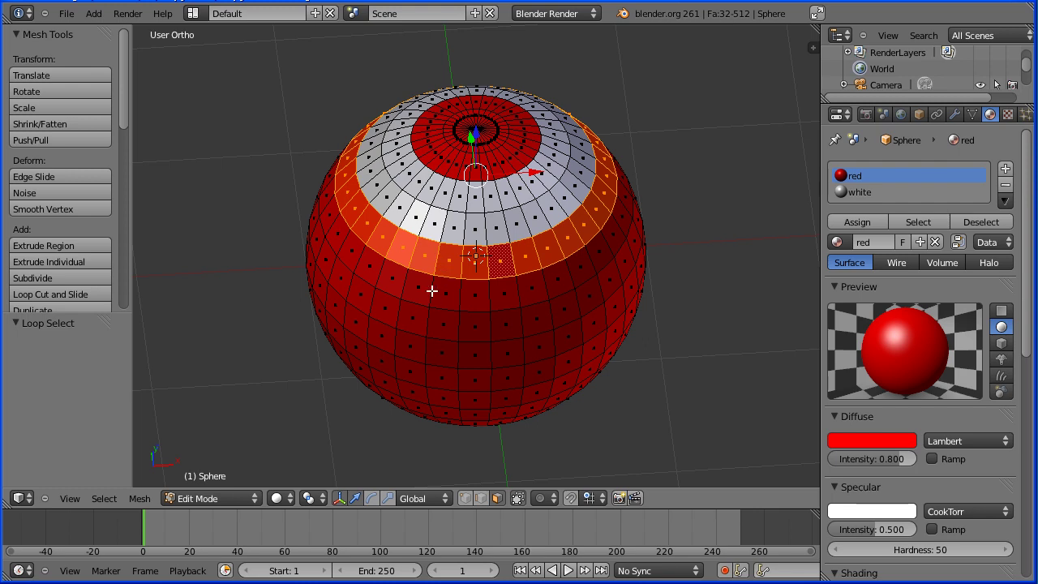
pyautogui.keyDown('alt'); pyautogui.keyDown('shift'); pyautogui.rightClick(432, 290); pyautogui.keyUp('shift'); pyautogui.keyUp('alt')
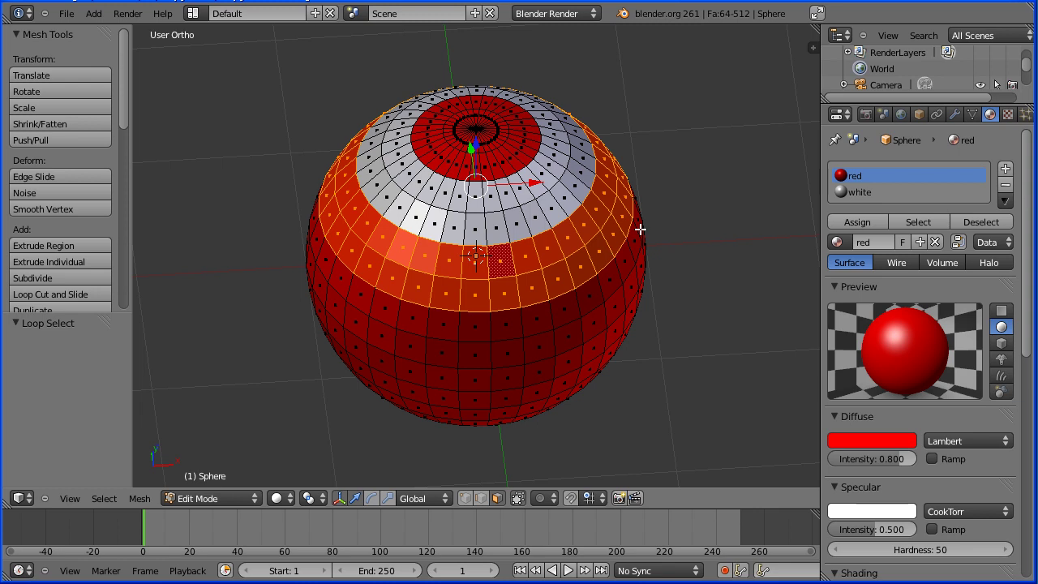
# Create a third material 'blue' with red and green at 0 and assign it to those rings.
pyautogui.click(1006, 169)
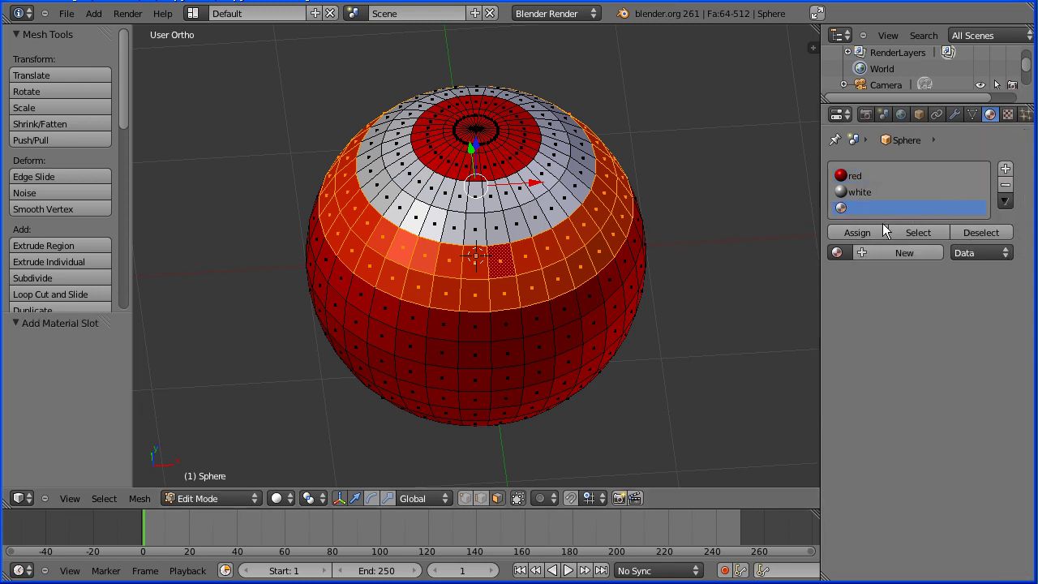
pyautogui.click(889, 250)
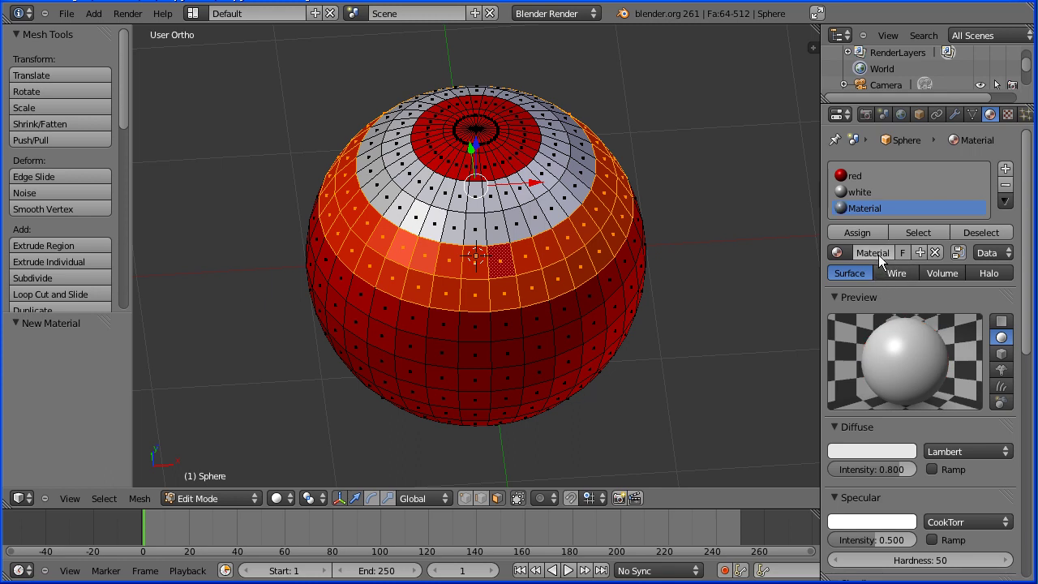
pyautogui.click(876, 252)
pyautogui.write('blue')
pyautogui.press('Return')
pyautogui.click(884, 451)
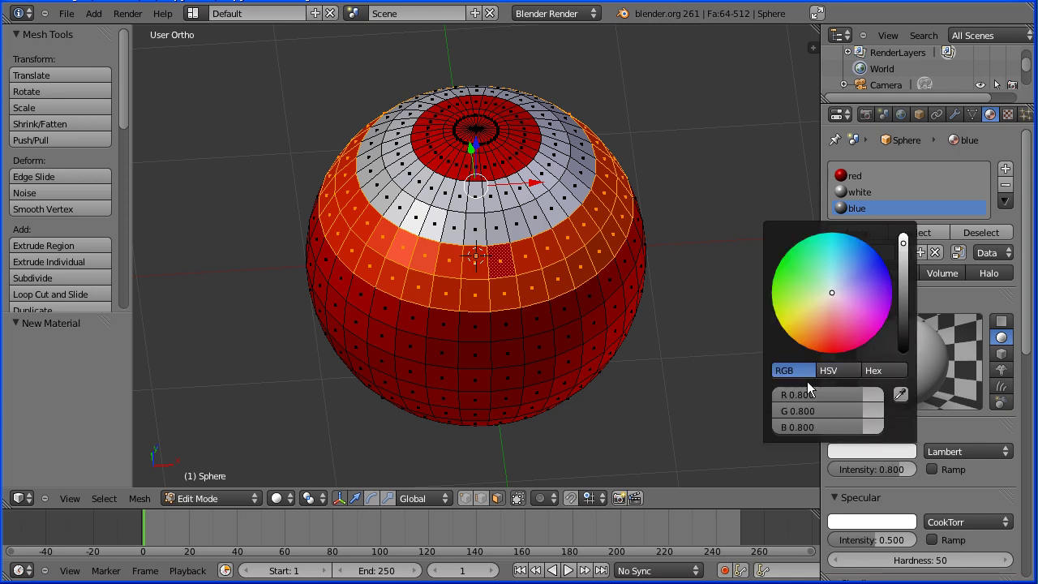
pyautogui.moveTo(863, 396); pyautogui.dragTo(771, 396)
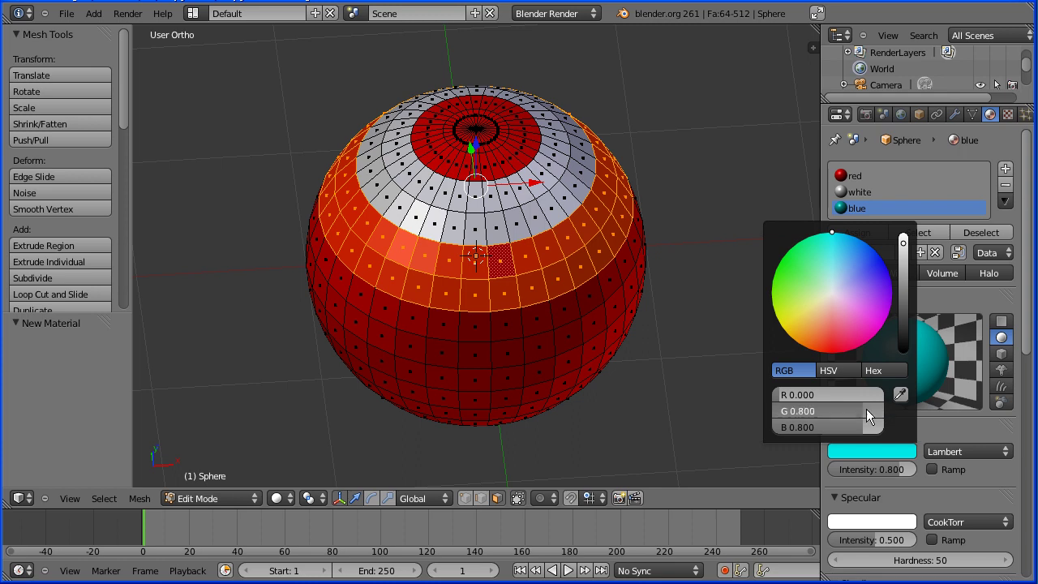
pyautogui.moveTo(866, 411); pyautogui.dragTo(760, 410)
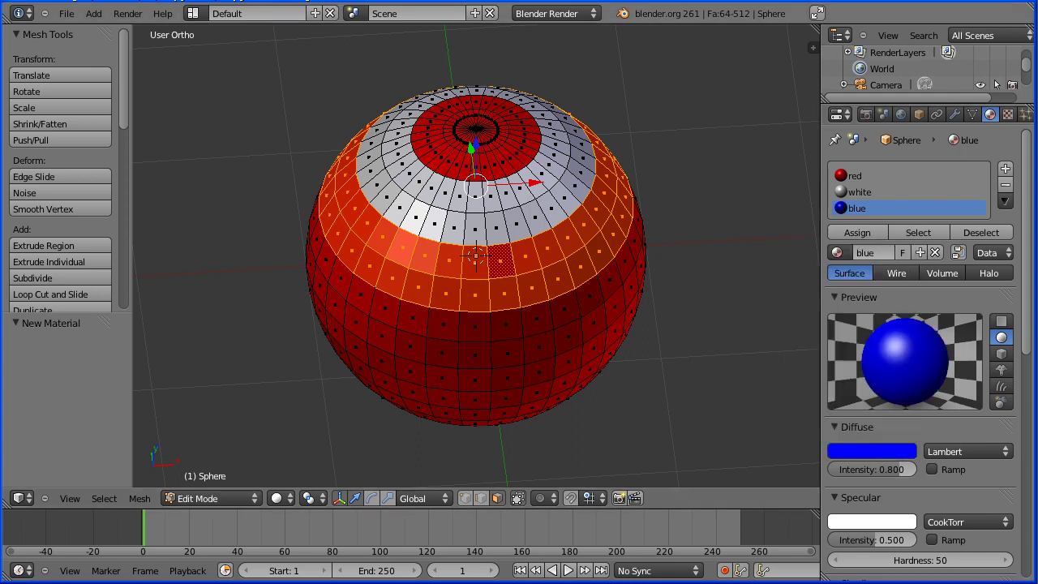
pyautogui.click(854, 232)
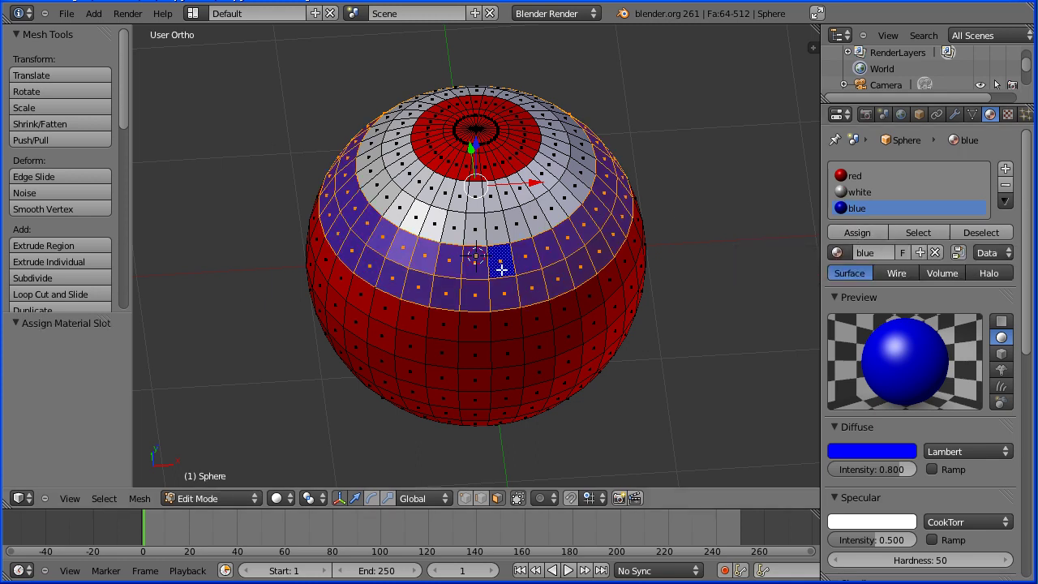
pyautogui.press('Tab')
pyautogui.press('Tab')
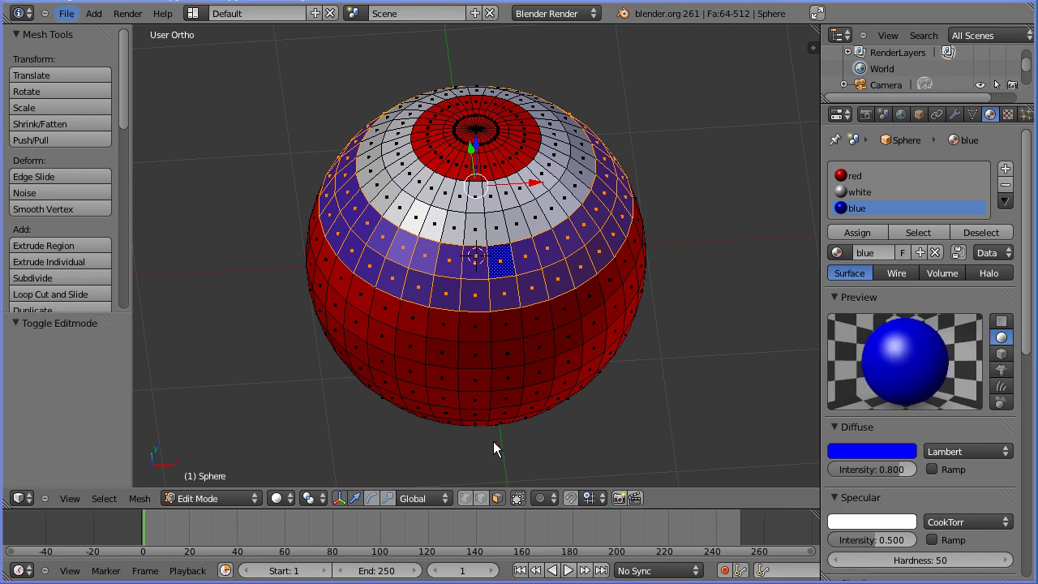
# Assign the white material to two face rings on the sphere's lower half.
pyautogui.moveTo(487, 458); pyautogui.dragTo(495, 302, button='middle')
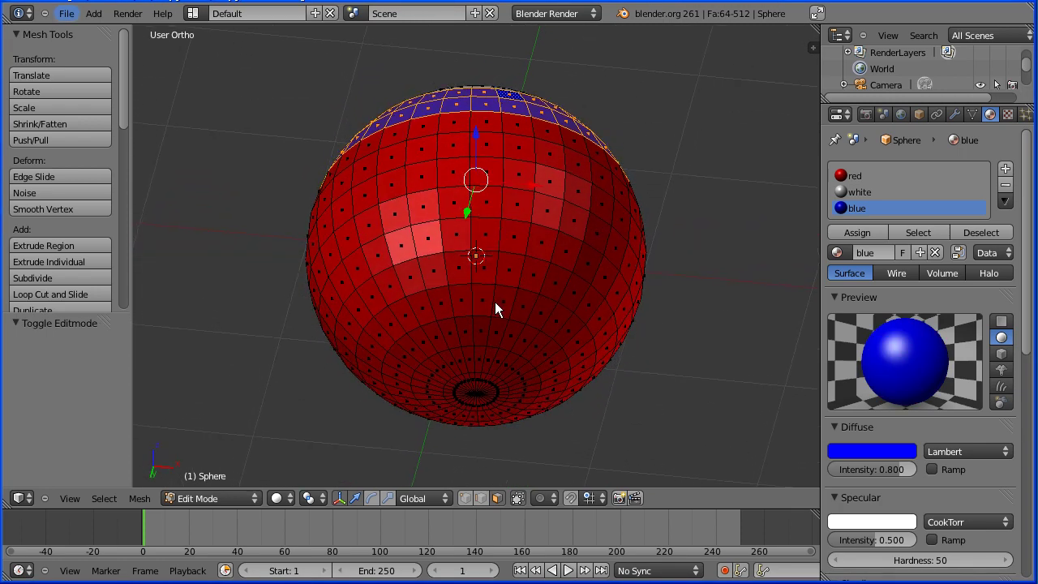
pyautogui.rightClick(554, 187)
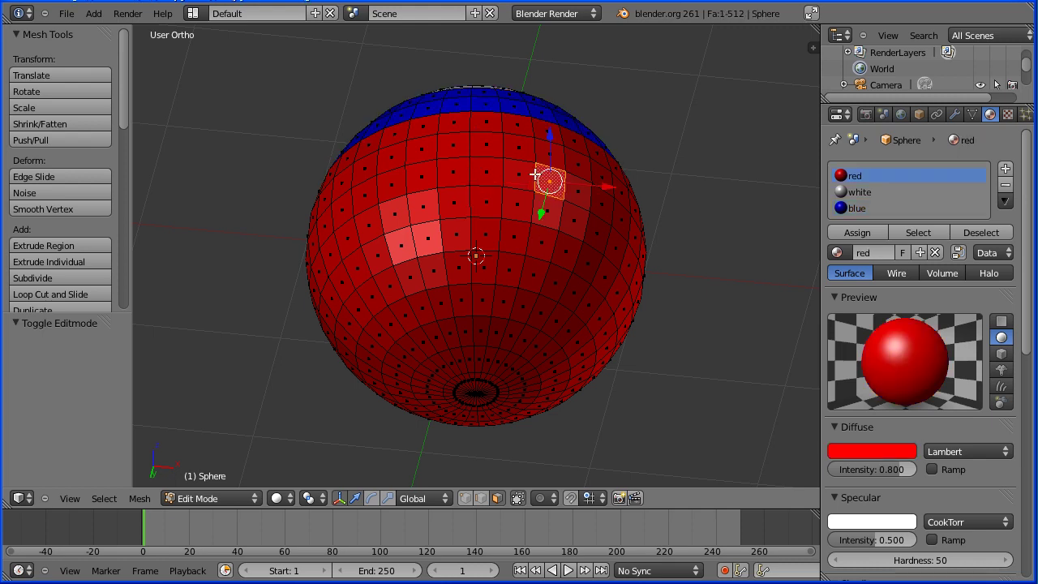
pyautogui.keyDown('alt'); pyautogui.rightClick(503, 173); pyautogui.keyUp('alt')
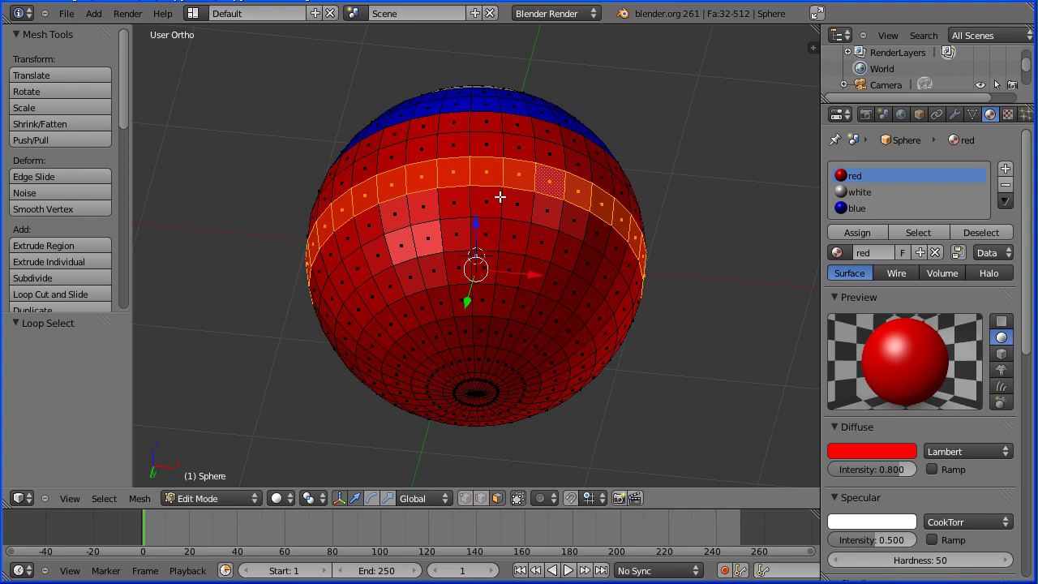
pyautogui.keyDown('alt'); pyautogui.keyDown('shift'); pyautogui.rightClick(502, 202); pyautogui.keyUp('shift'); pyautogui.keyUp('alt')
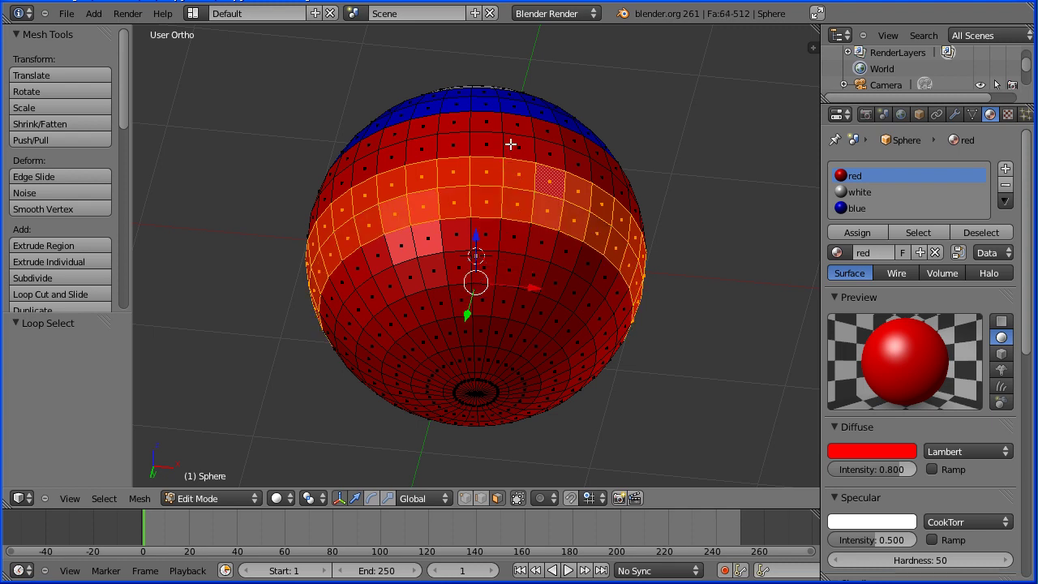
pyautogui.click(860, 194)
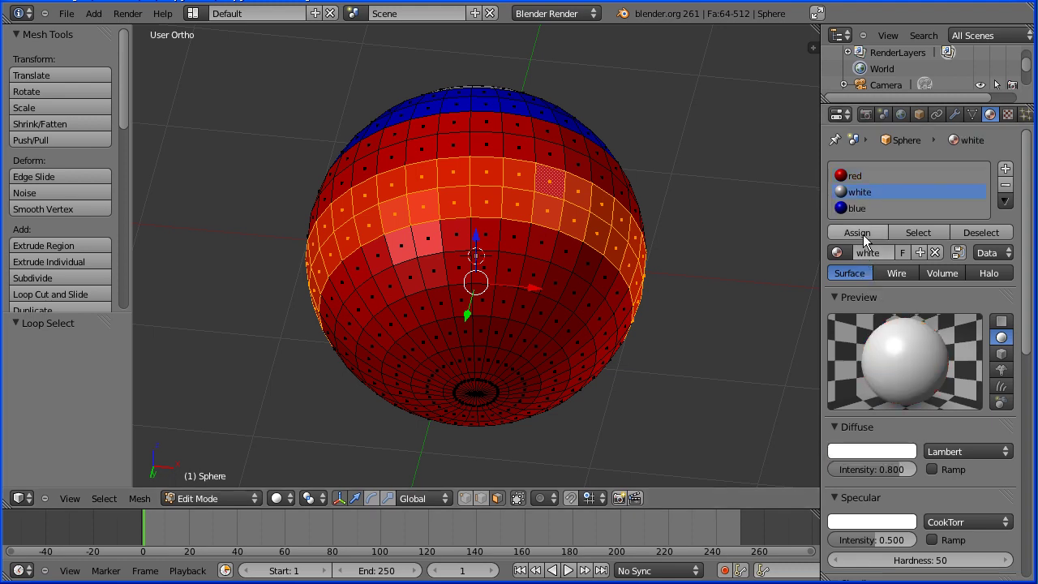
pyautogui.click(858, 232)
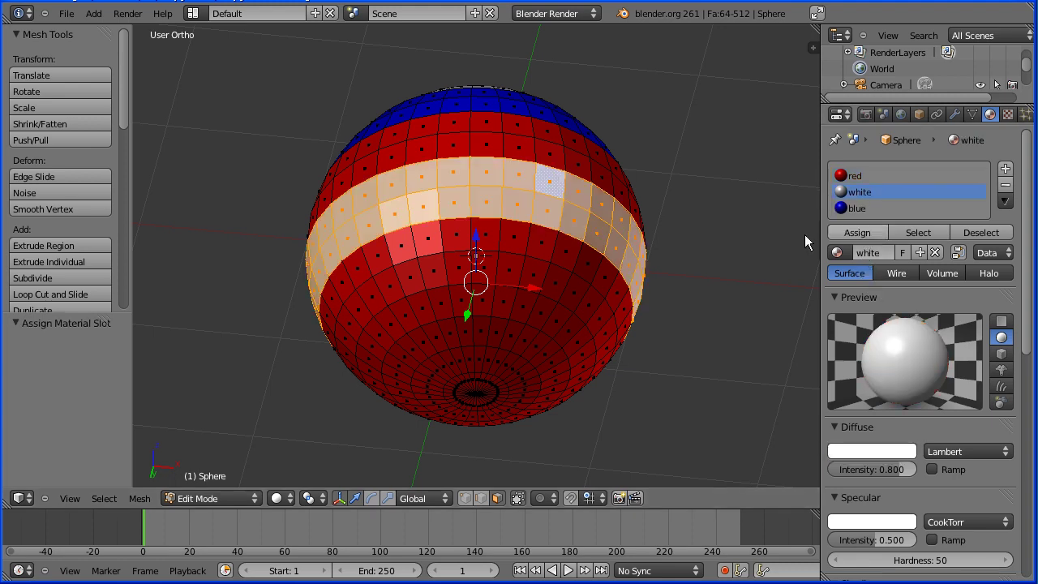
# Assign the blue material to the next two rings below that white band.
pyautogui.rightClick(540, 253)
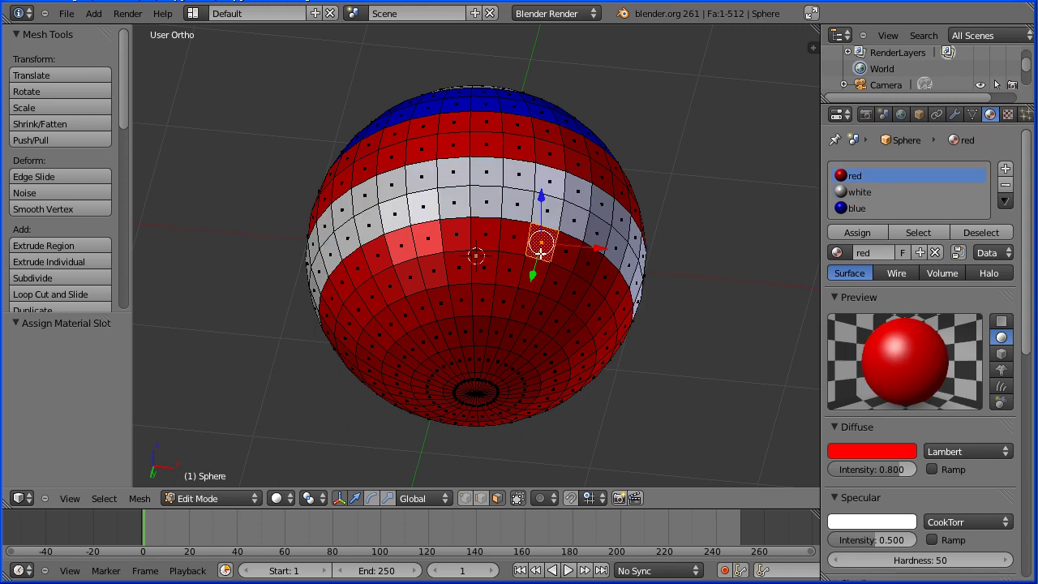
pyautogui.keyDown('alt'); pyautogui.rightClick(500, 236); pyautogui.keyUp('alt')
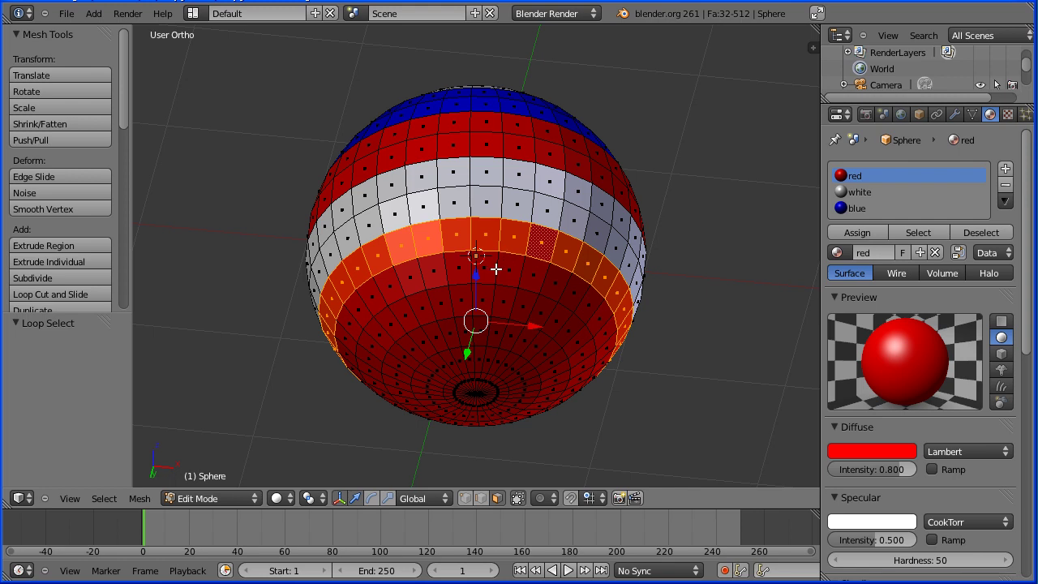
pyautogui.keyDown('alt'); pyautogui.keyDown('shift'); pyautogui.rightClick(496, 269); pyautogui.keyUp('shift'); pyautogui.keyUp('alt')
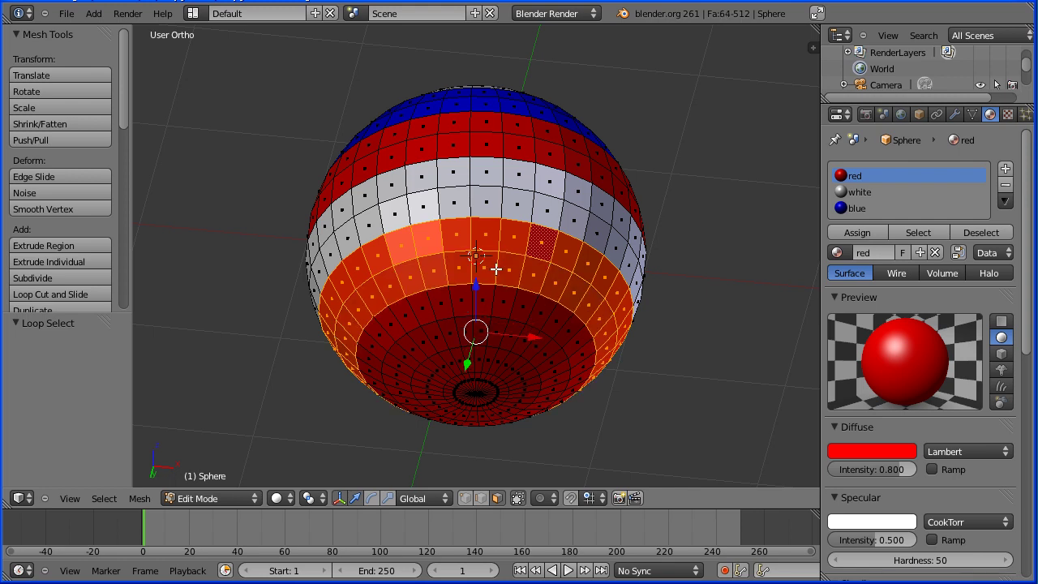
pyautogui.click(860, 209)
pyautogui.click(856, 232)
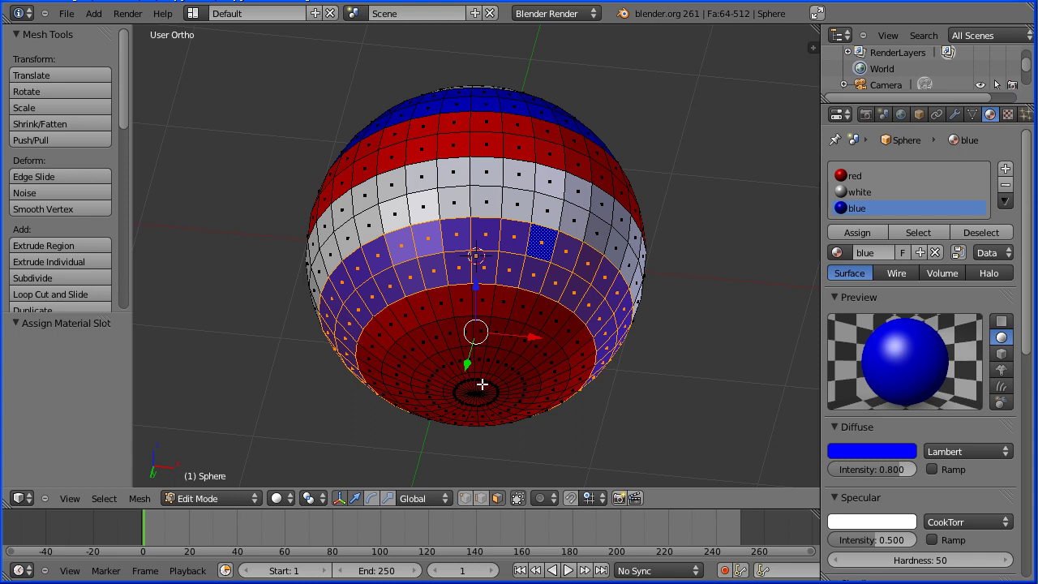
pyautogui.press('Tab')
pyautogui.press('Tab')
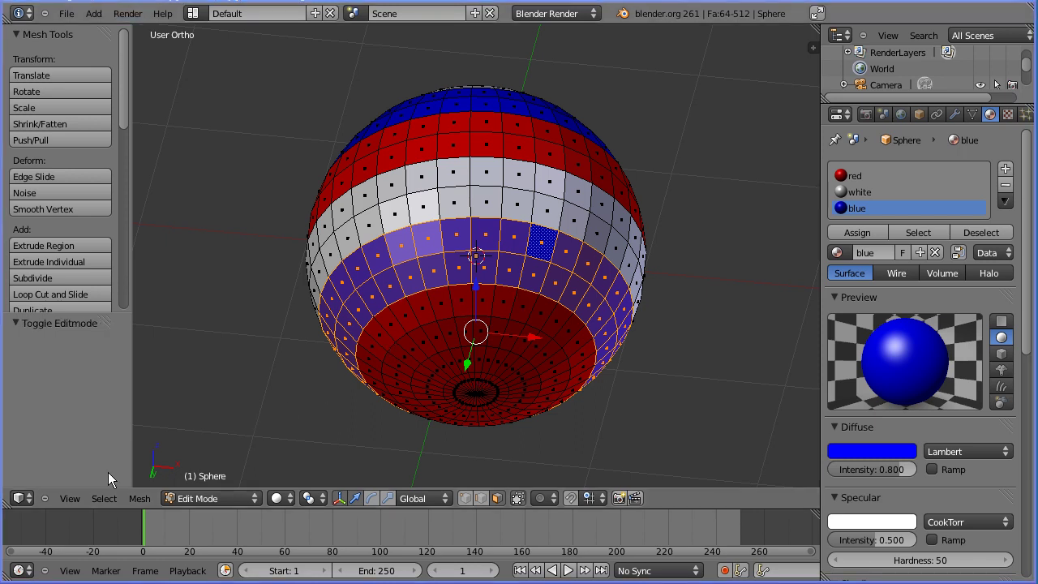
# In front view, box-select the faces across the sphere's bottom region.
pyautogui.click(74, 500)
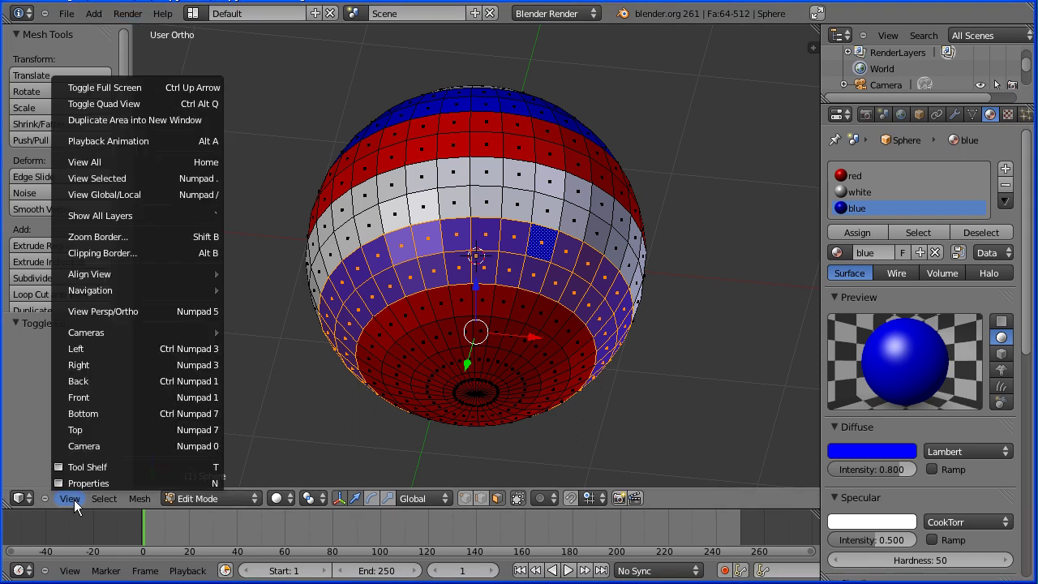
pyautogui.click(131, 396)
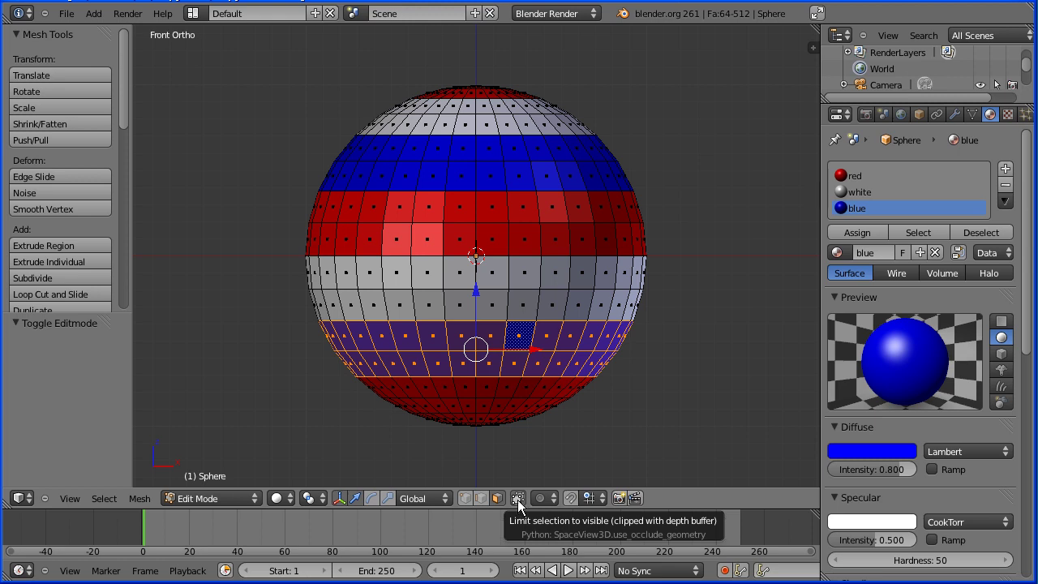
pyautogui.rightClick(491, 418)
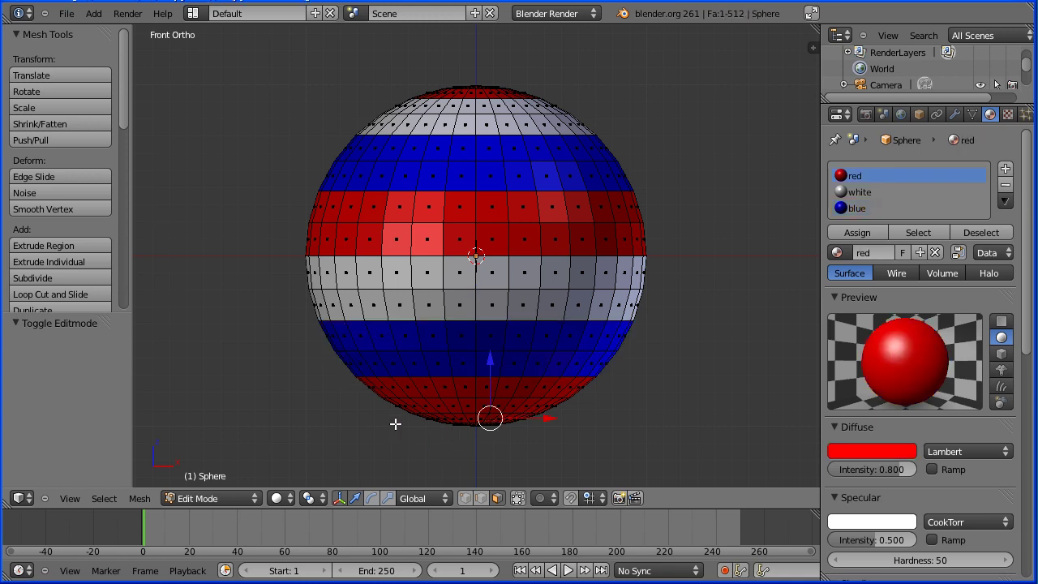
pyautogui.press('b')
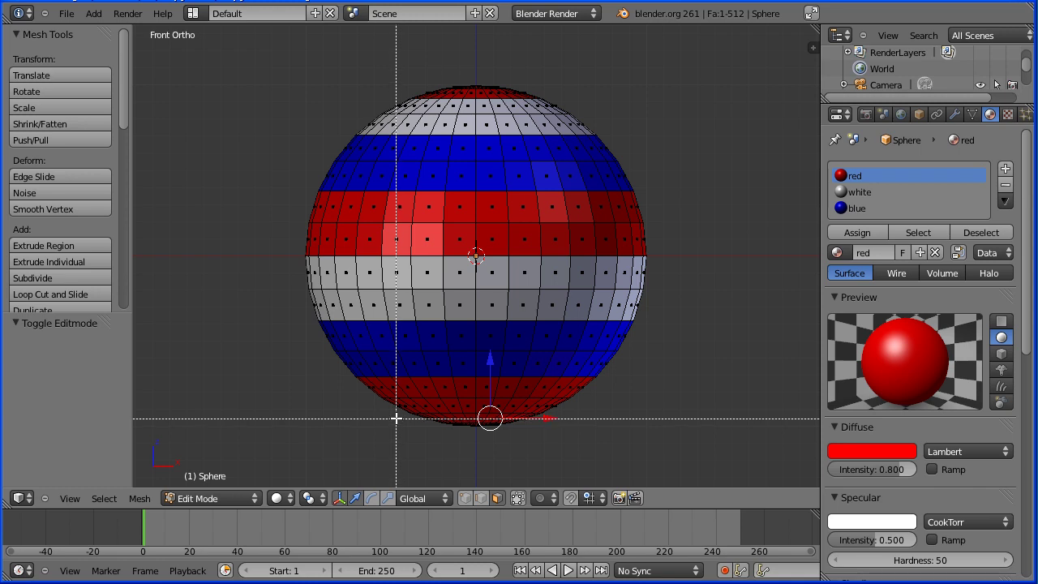
pyautogui.moveTo(397, 416); pyautogui.dragTo(567, 455)
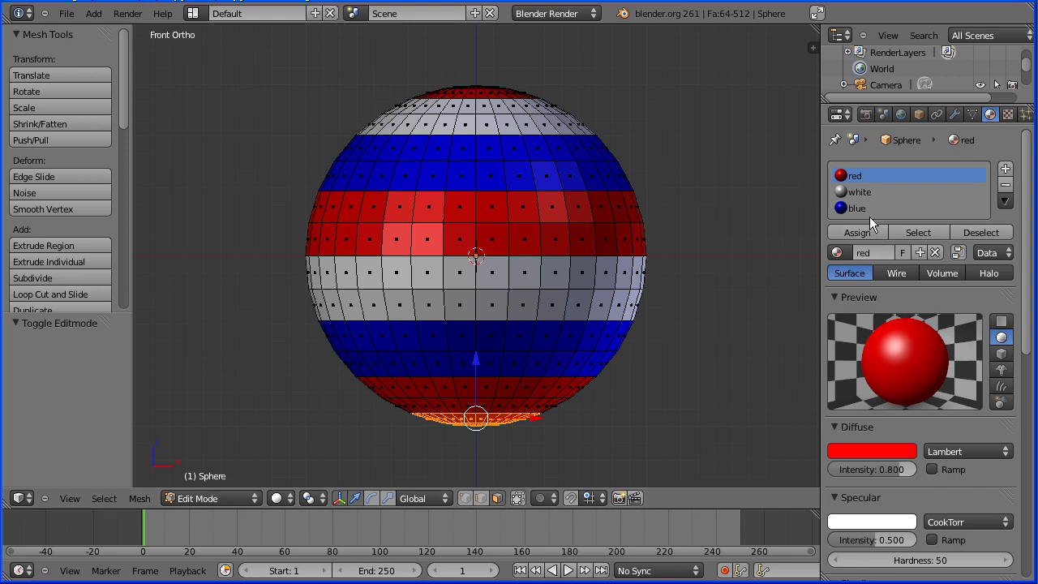
# Assign white to the bottom cap faces and return to Object Mode.
pyautogui.click(859, 193)
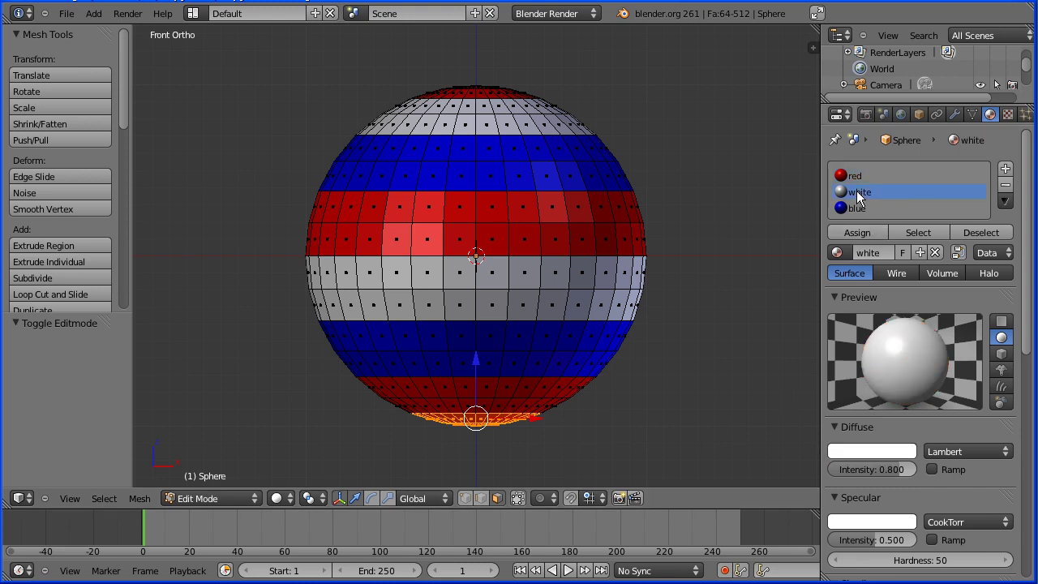
pyautogui.click(859, 233)
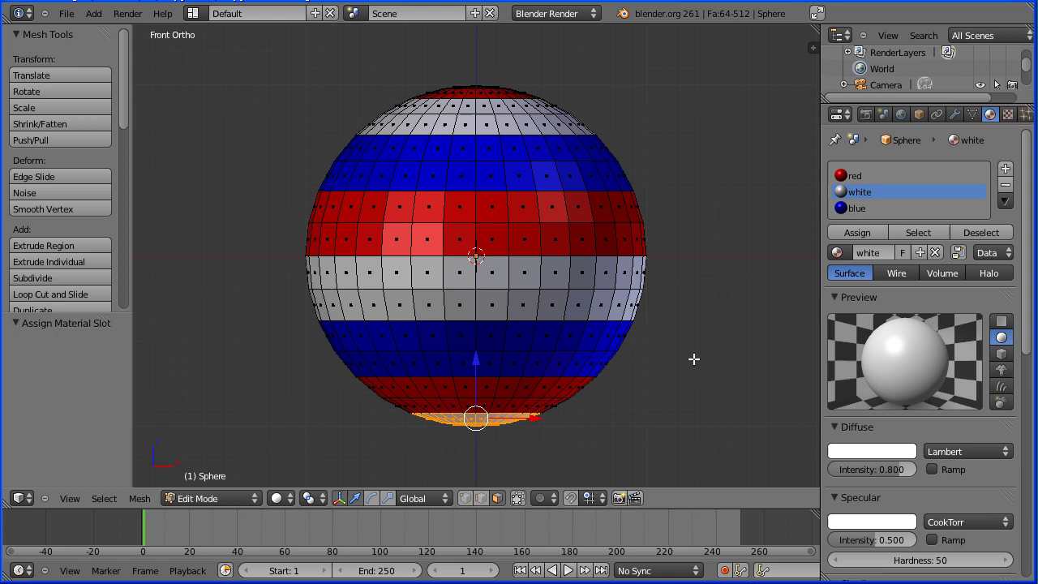
pyautogui.click(194, 497)
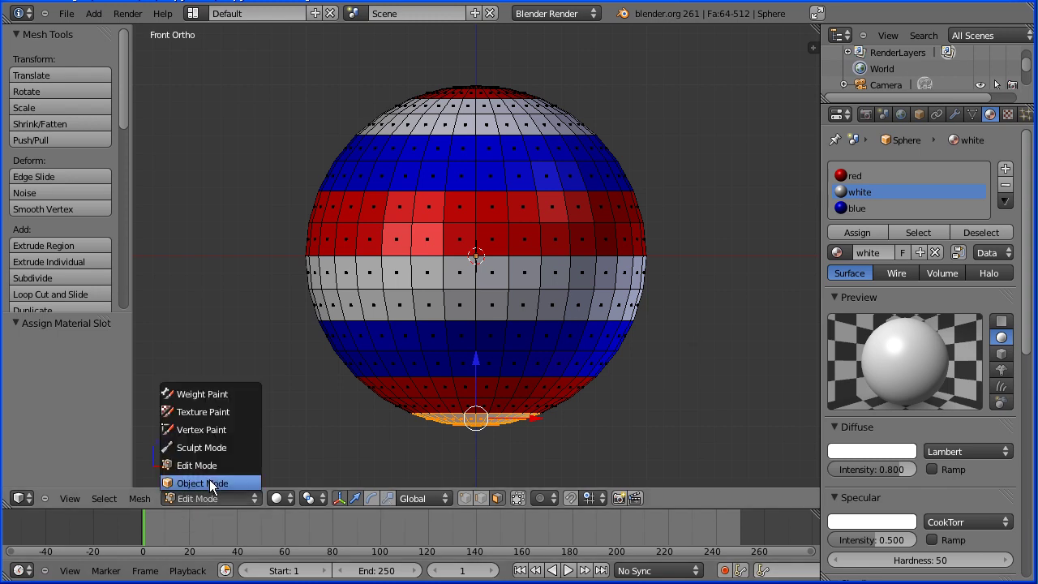
pyautogui.click(210, 479)
# Smooth shade the banded sphere and move it left along X in front view.
pyautogui.click(39, 233)
pyautogui.moveTo(256, 192); pyautogui.dragTo(397, 159, button='middle')
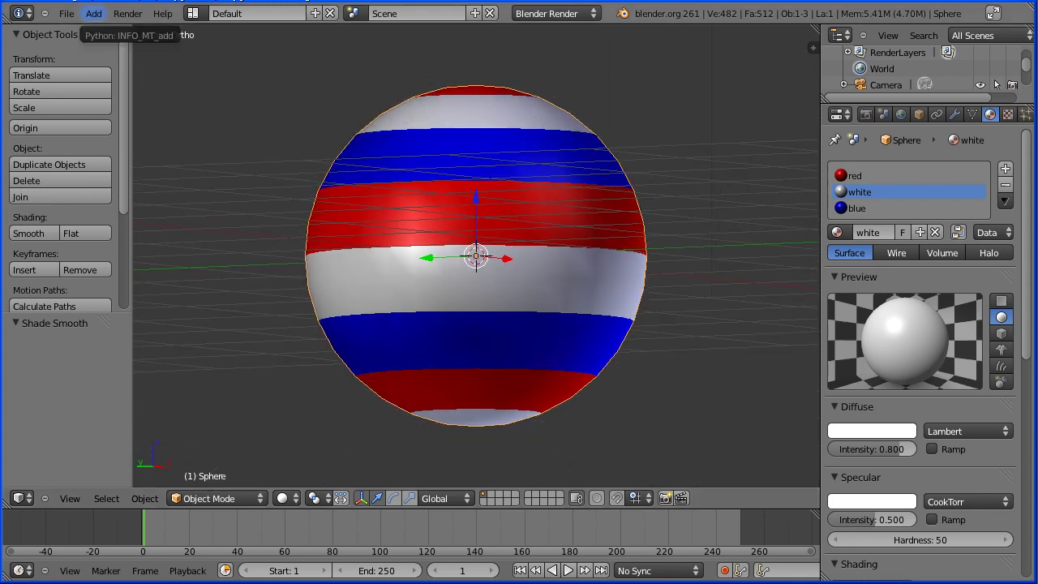
pyautogui.click(80, 497)
pyautogui.click(142, 397)
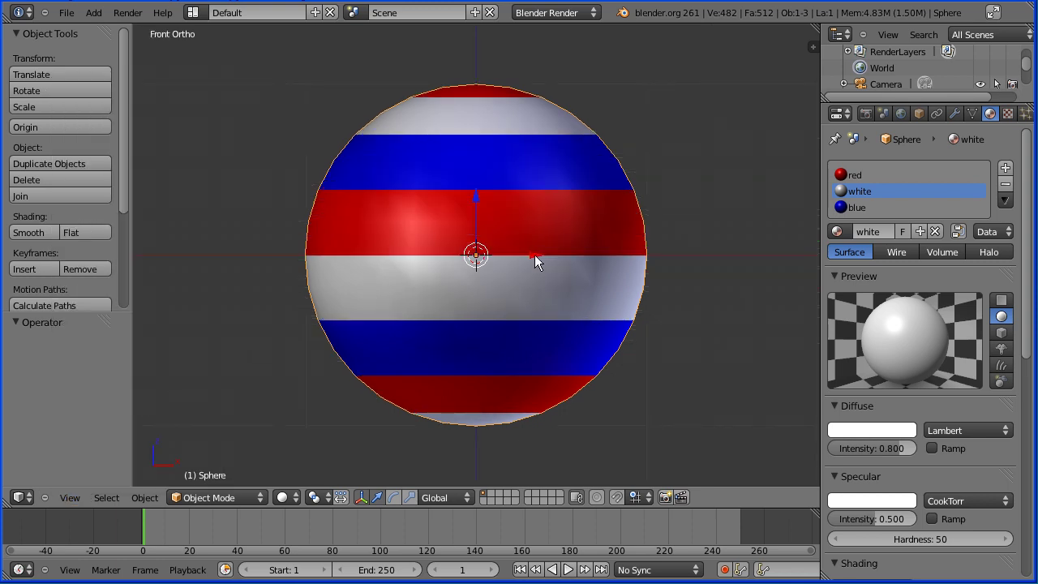
pyautogui.moveTo(534, 255); pyautogui.dragTo(93, 257)
# Add a new UV sphere with 36 segments at the centre and enter Edit Mode.
pyautogui.click(91, 13)
pyautogui.moveTo(102, 30)
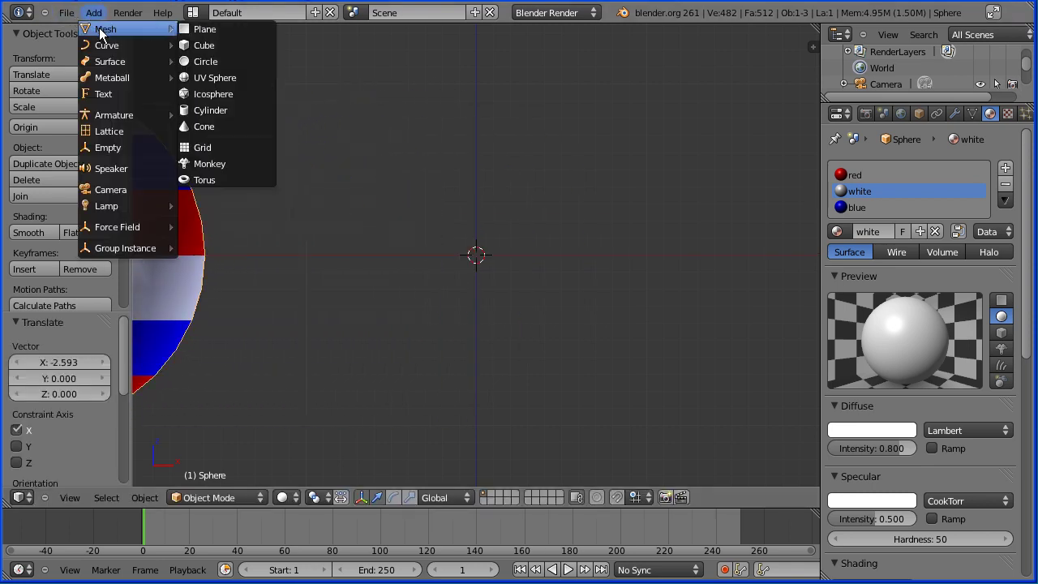
pyautogui.click(249, 80)
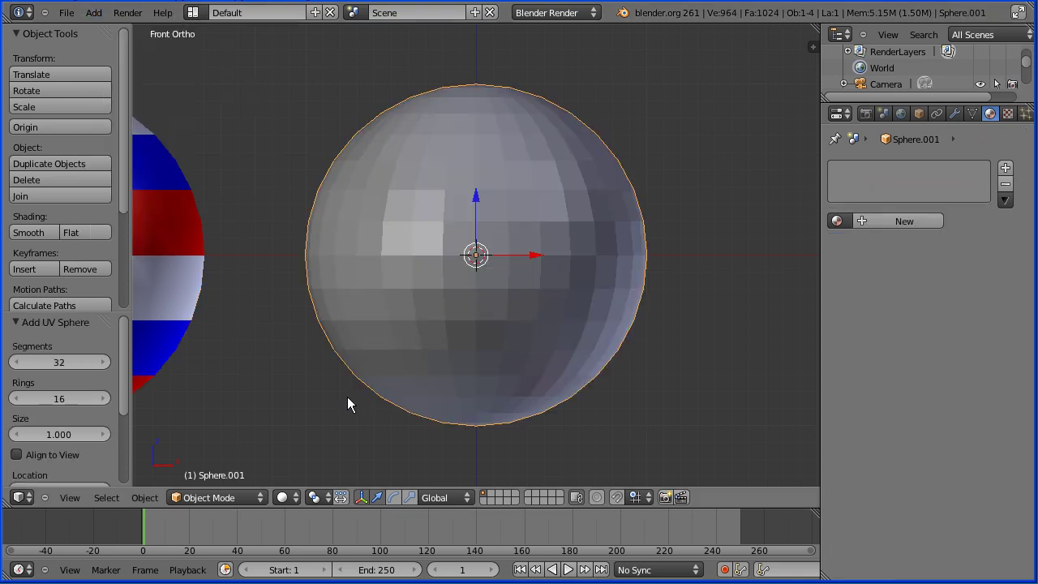
pyautogui.click(101, 362)
pyautogui.click(101, 363)
pyautogui.click(101, 362)
pyautogui.click(101, 363)
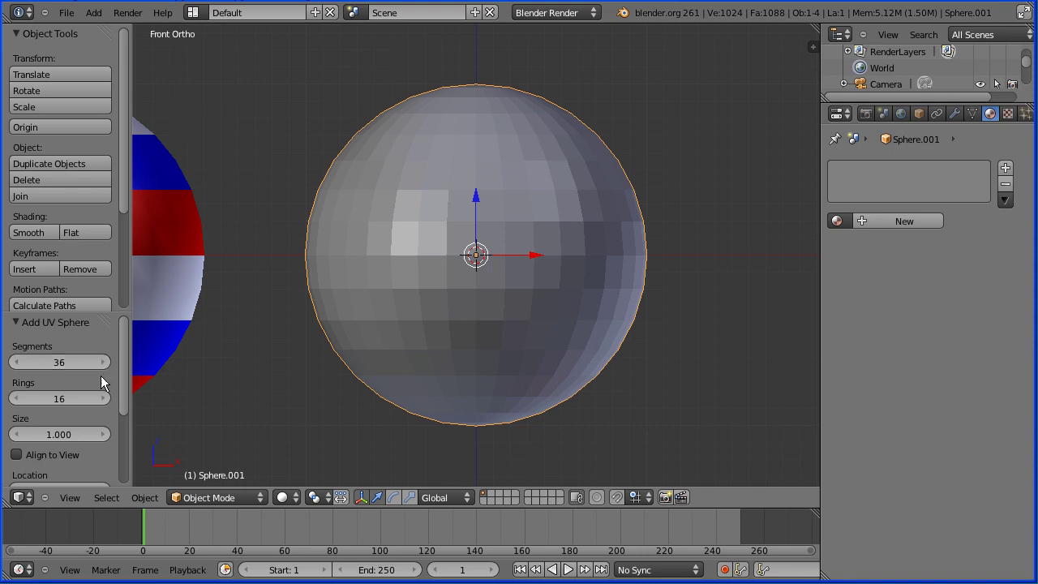
pyautogui.click(236, 497)
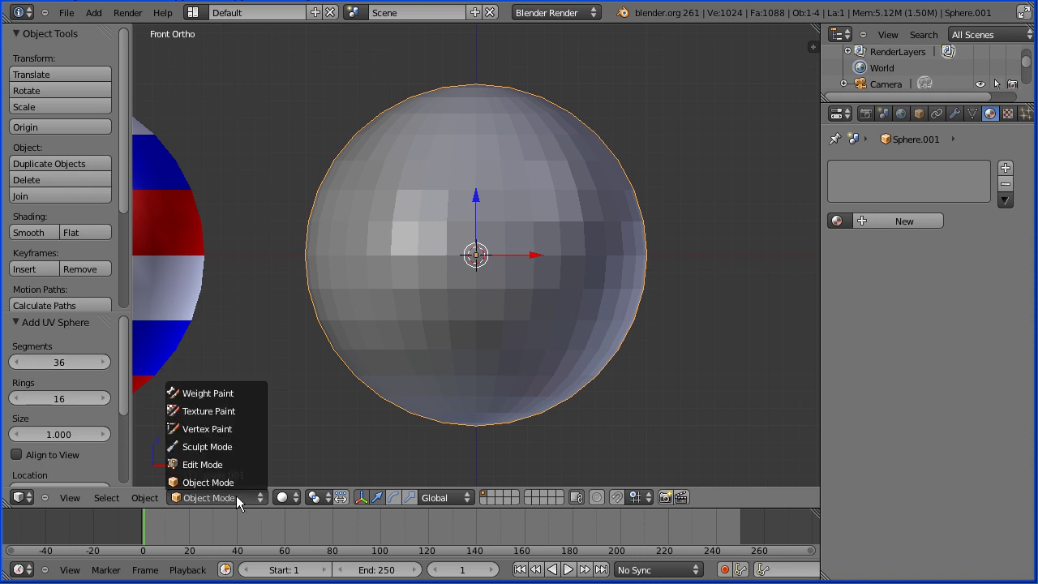
pyautogui.click(238, 468)
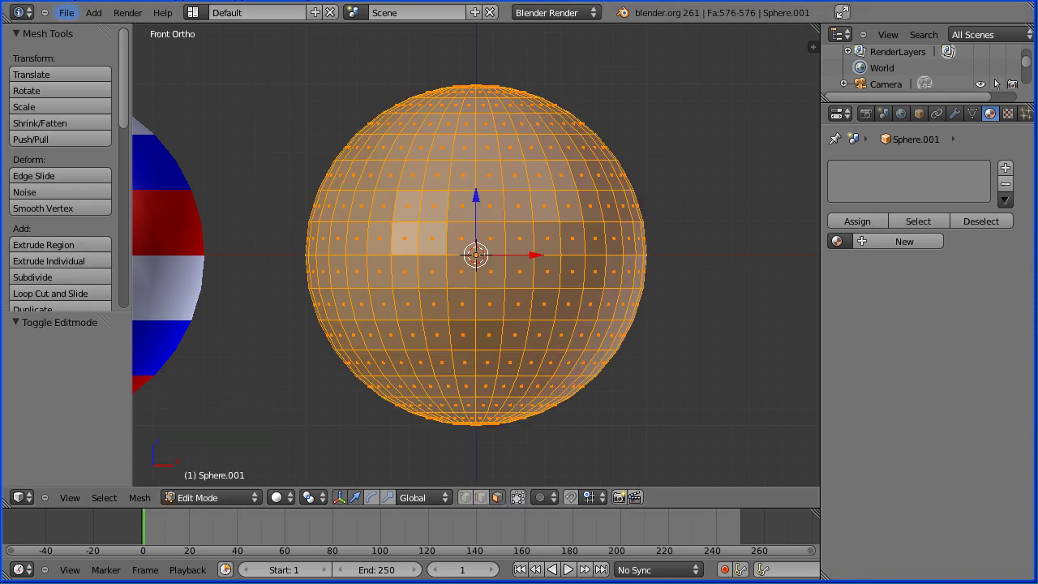
# Give the new sphere the existing red material and select four adjacent vertical face loops.
pyautogui.click(839, 241)
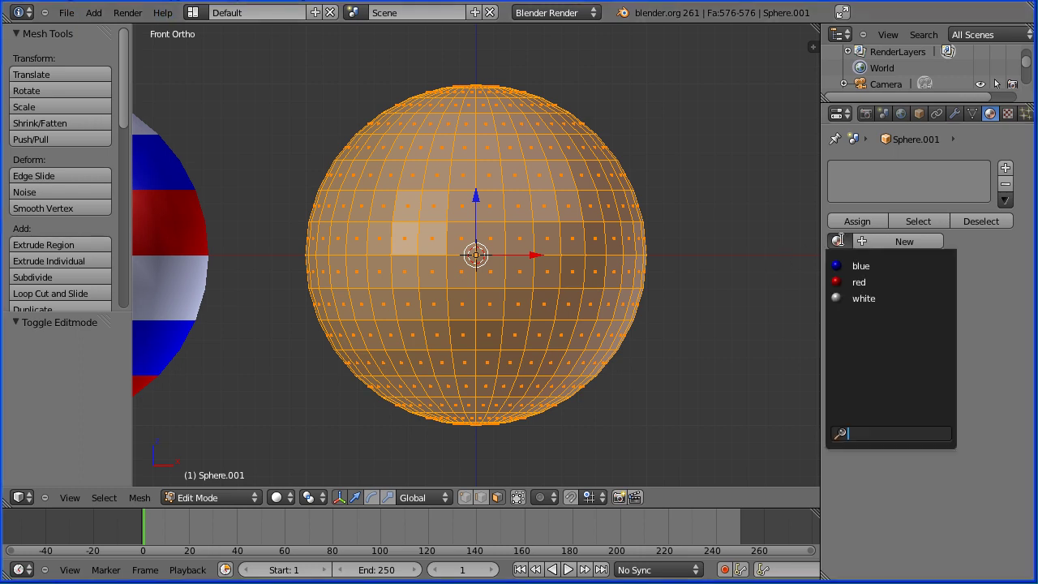
pyautogui.click(875, 286)
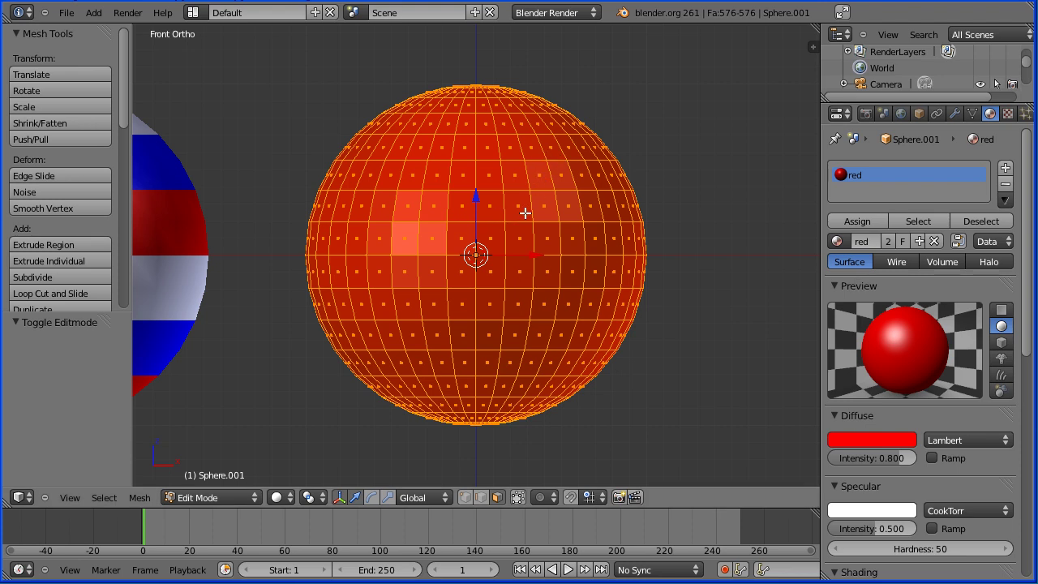
pyautogui.rightClick(590, 208)
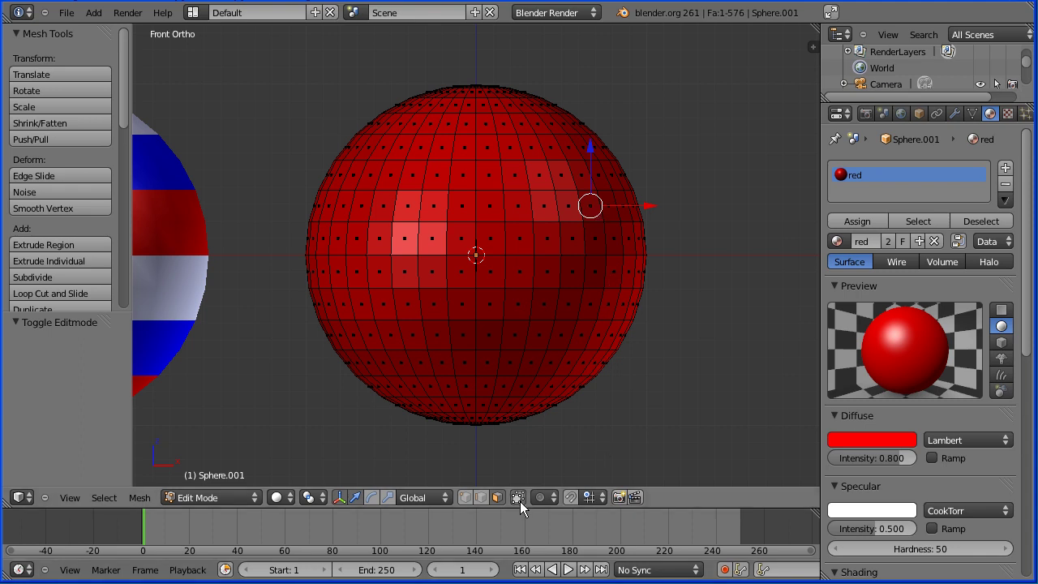
pyautogui.click(592, 213)
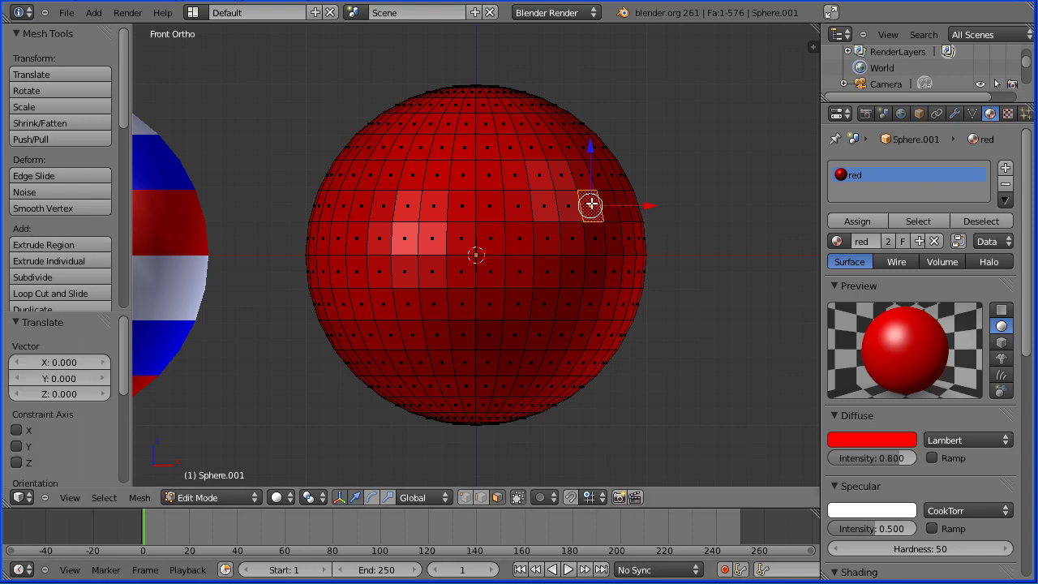
pyautogui.keyDown('alt'); pyautogui.rightClick(596, 255); pyautogui.keyUp('alt')
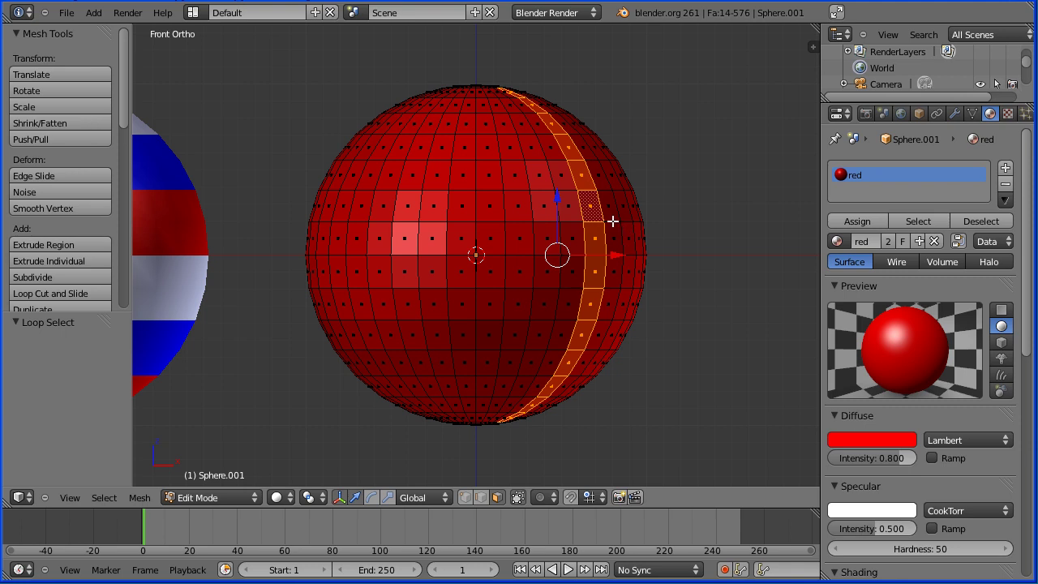
pyautogui.keyDown('alt'); pyautogui.keyDown('shift'); pyautogui.rightClick(612, 221); pyautogui.keyUp('shift'); pyautogui.keyUp('alt')
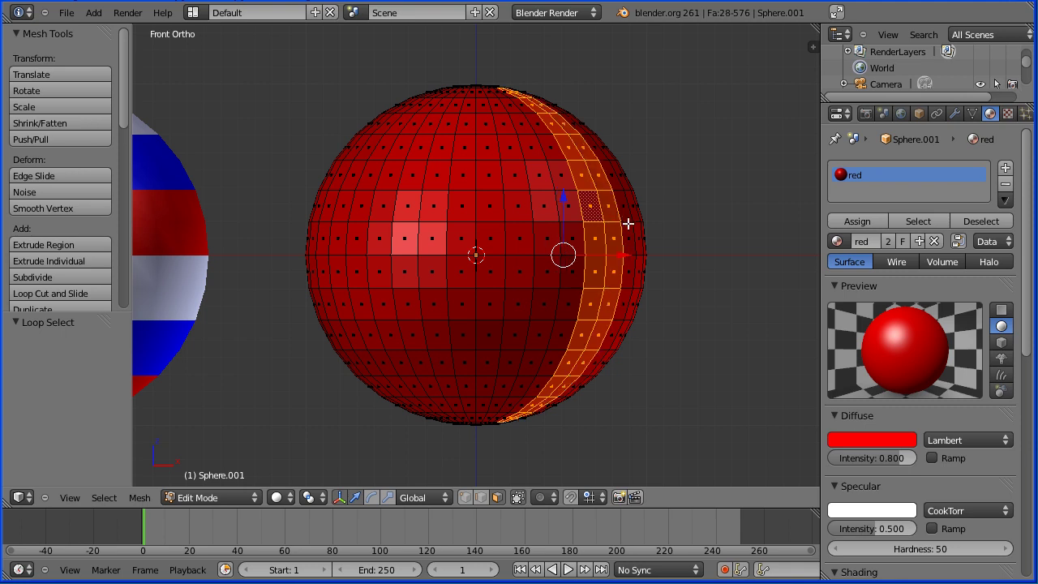
pyautogui.keyDown('alt'); pyautogui.keyDown('shift'); pyautogui.rightClick(628, 221); pyautogui.keyUp('shift'); pyautogui.keyUp('alt')
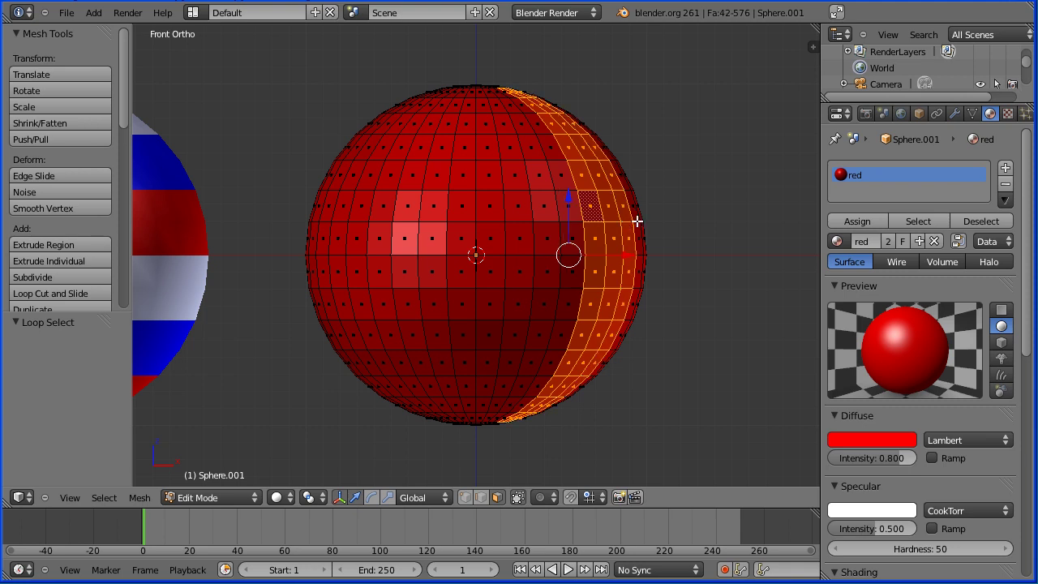
pyautogui.keyDown('alt'); pyautogui.keyDown('shift'); pyautogui.rightClick(637, 220); pyautogui.keyUp('shift'); pyautogui.keyUp('alt')
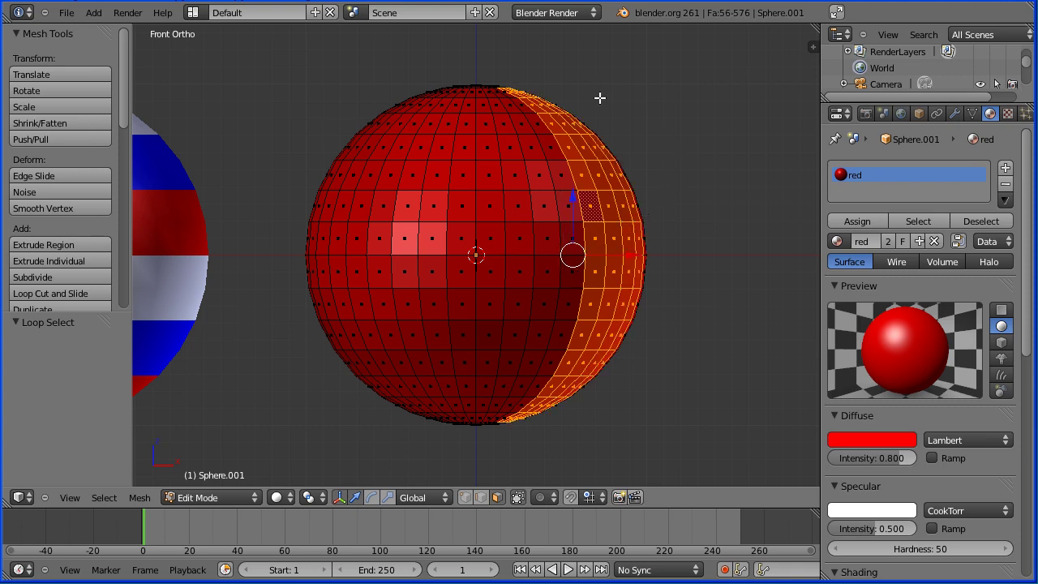
# Add the pole triangles beside the wedge at the top pole to the selection.
pyautogui.moveTo(557, 65); pyautogui.dragTo(551, 240, button='middle')
pyautogui.scroll(5, 551, 241)
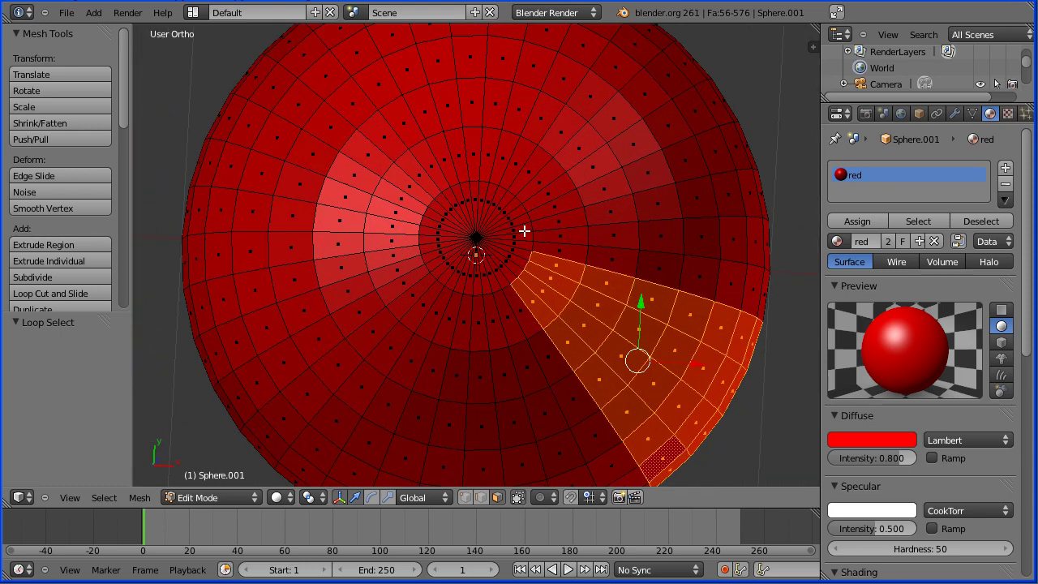
pyautogui.scroll(1, 529, 232)
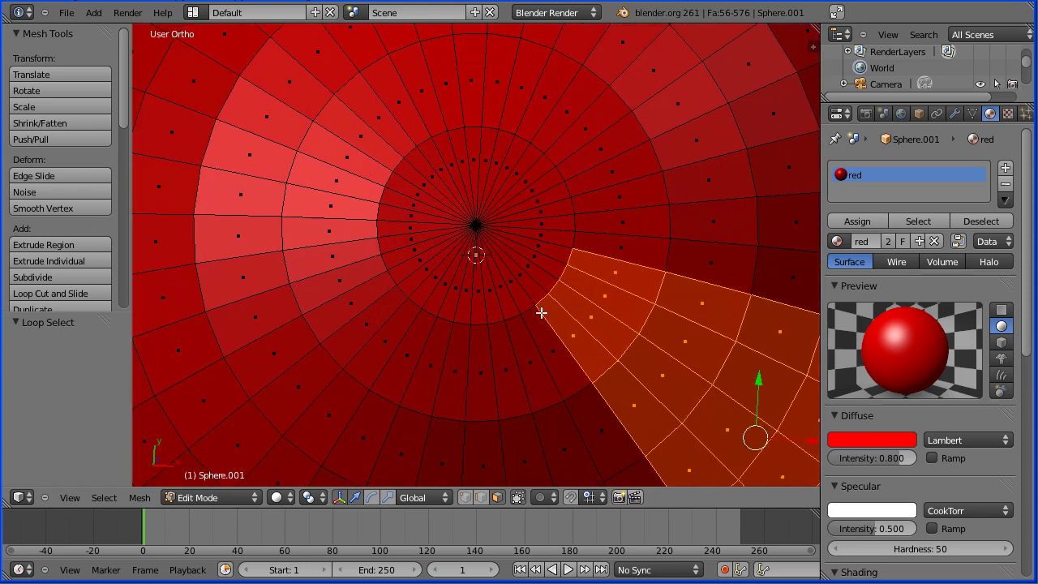
pyautogui.keyDown('shift'); pyautogui.rightClick(535, 288); pyautogui.keyUp('shift')
pyautogui.keyDown('shift'); pyautogui.rightClick(541, 281); pyautogui.keyUp('shift')
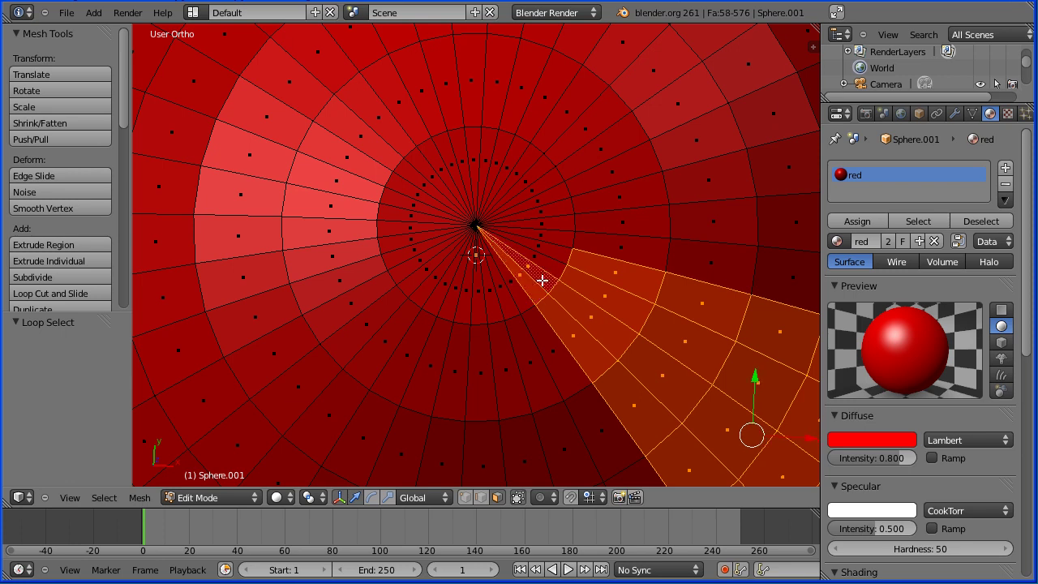
pyautogui.keyDown('shift'); pyautogui.rightClick(554, 263); pyautogui.keyUp('shift')
pyautogui.keyDown('shift'); pyautogui.rightClick(557, 255); pyautogui.keyUp('shift')
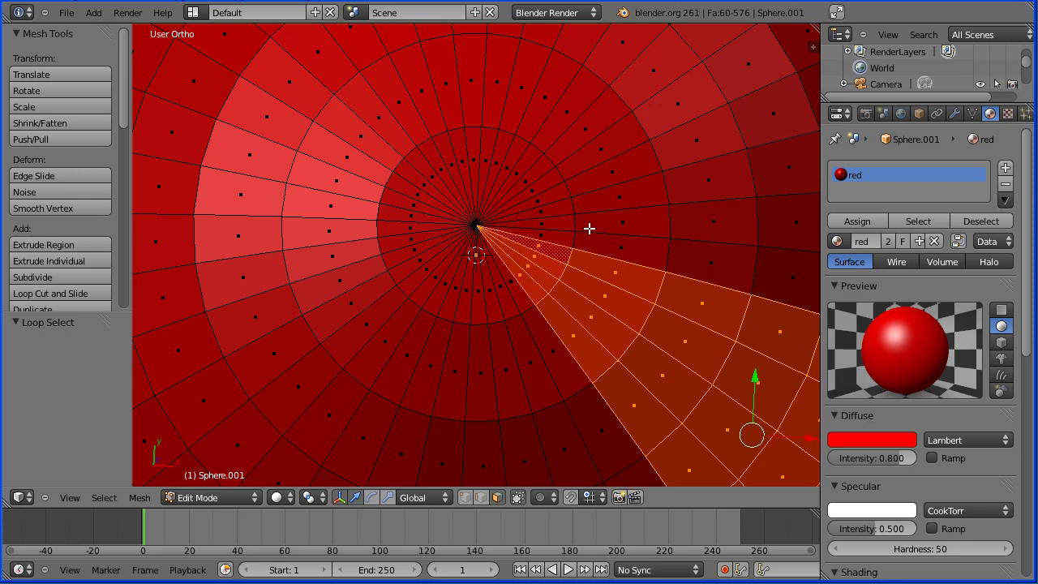
# Add the wedge's faces at the opposite pole to the selection.
pyautogui.scroll(-4, 489, 326)
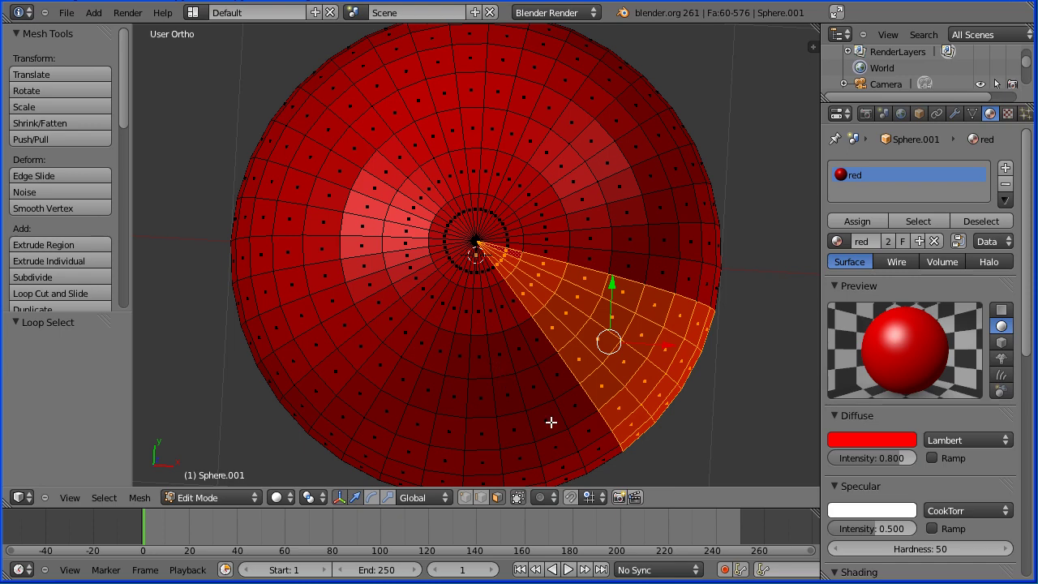
pyautogui.moveTo(671, 447); pyautogui.dragTo(588, 88, button='middle')
pyautogui.scroll(5, 547, 266)
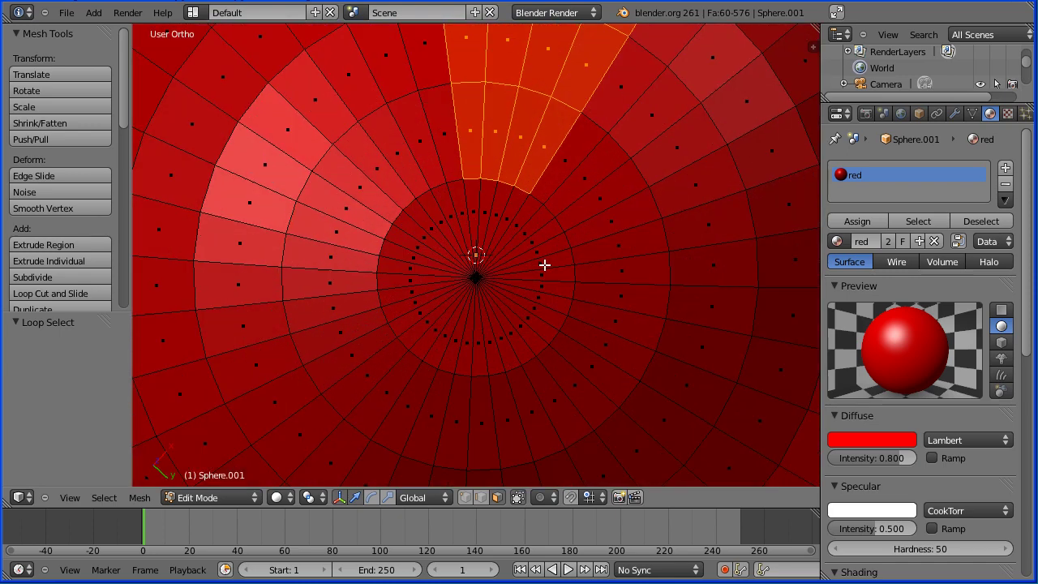
pyautogui.keyDown('shift'); pyautogui.rightClick(472, 190); pyautogui.keyUp('shift')
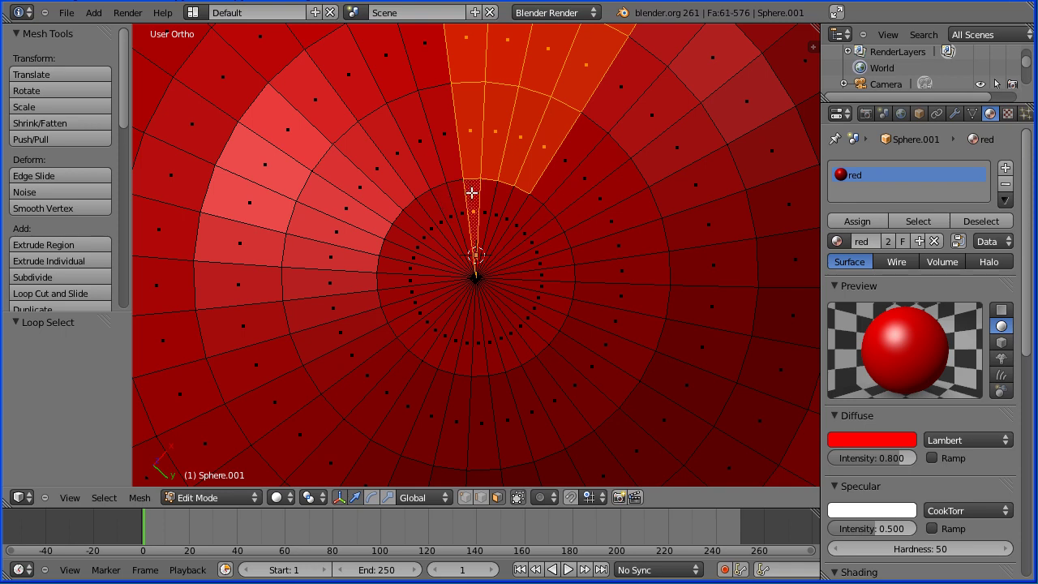
pyautogui.keyDown('shift'); pyautogui.rightClick(491, 193); pyautogui.keyUp('shift')
pyautogui.keyDown('shift'); pyautogui.rightClick(511, 200); pyautogui.keyUp('shift')
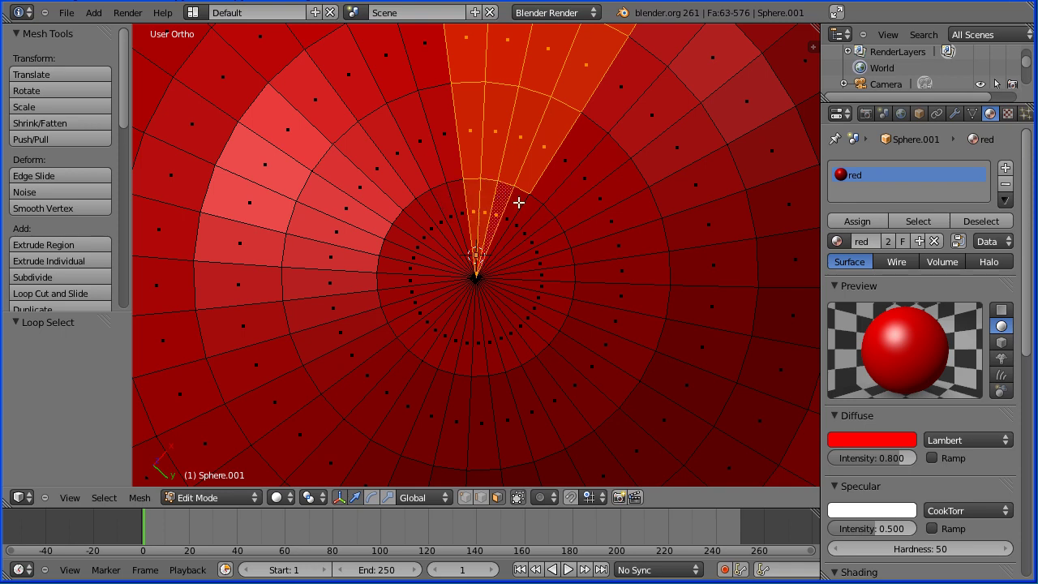
pyautogui.keyDown('shift'); pyautogui.rightClick(519, 203); pyautogui.keyUp('shift')
pyautogui.press('Tab')
pyautogui.press('Tab')
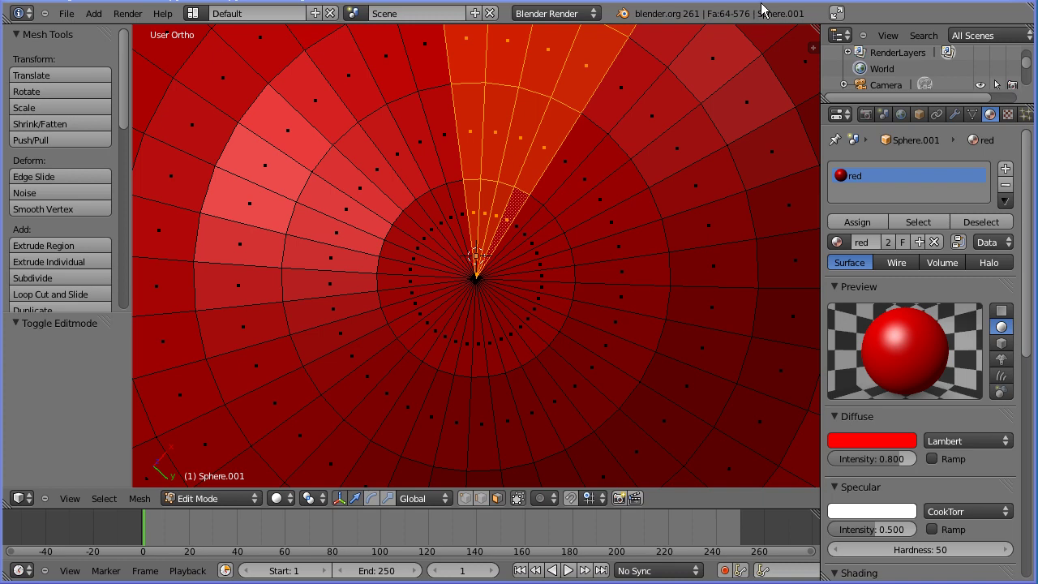
# Add a second material slot using the existing white material and assign it to the selected wedge faces.
pyautogui.click(1005, 170)
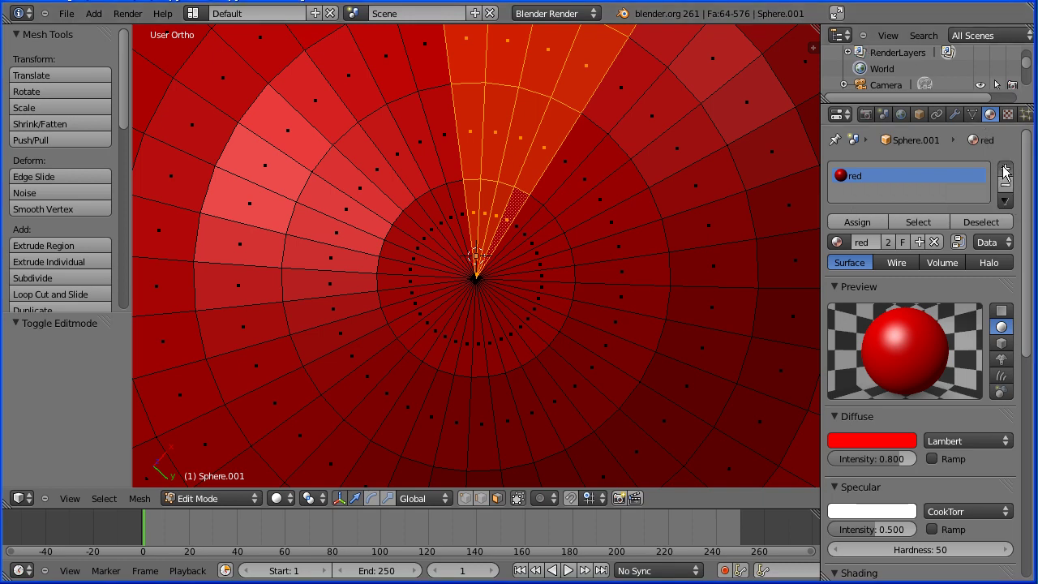
pyautogui.click(837, 242)
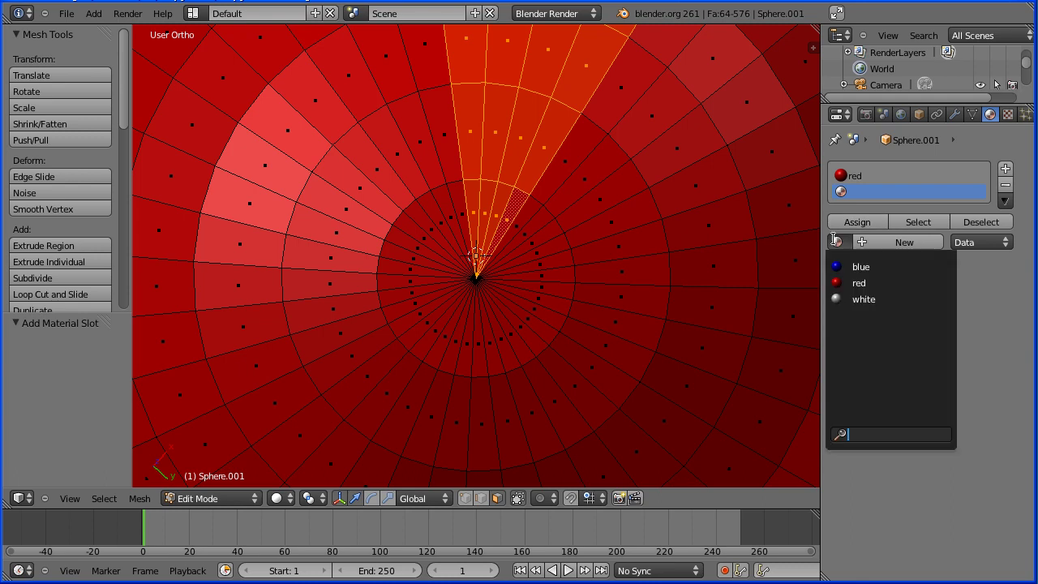
pyautogui.click(864, 299)
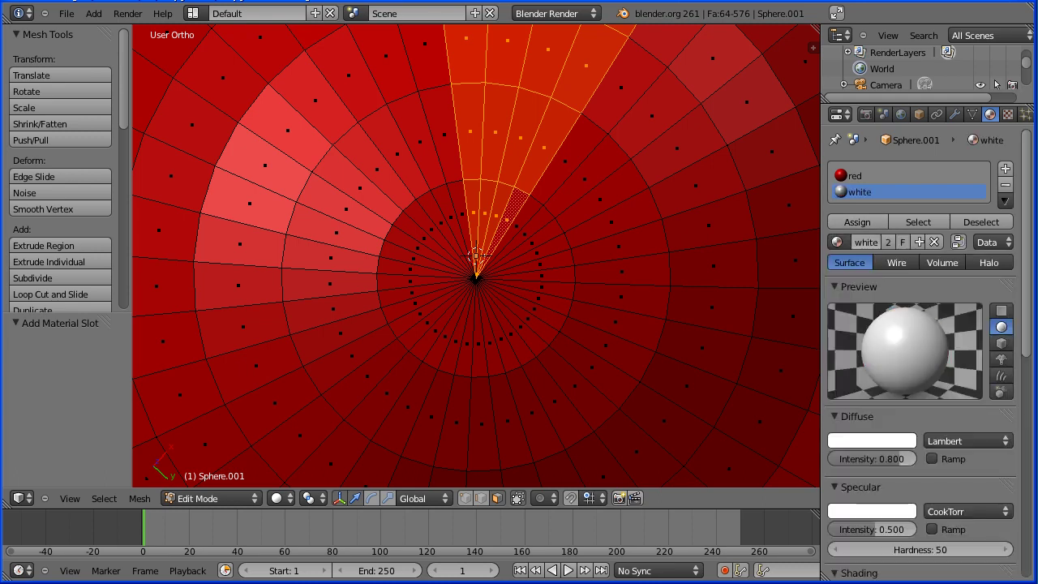
pyautogui.click(862, 221)
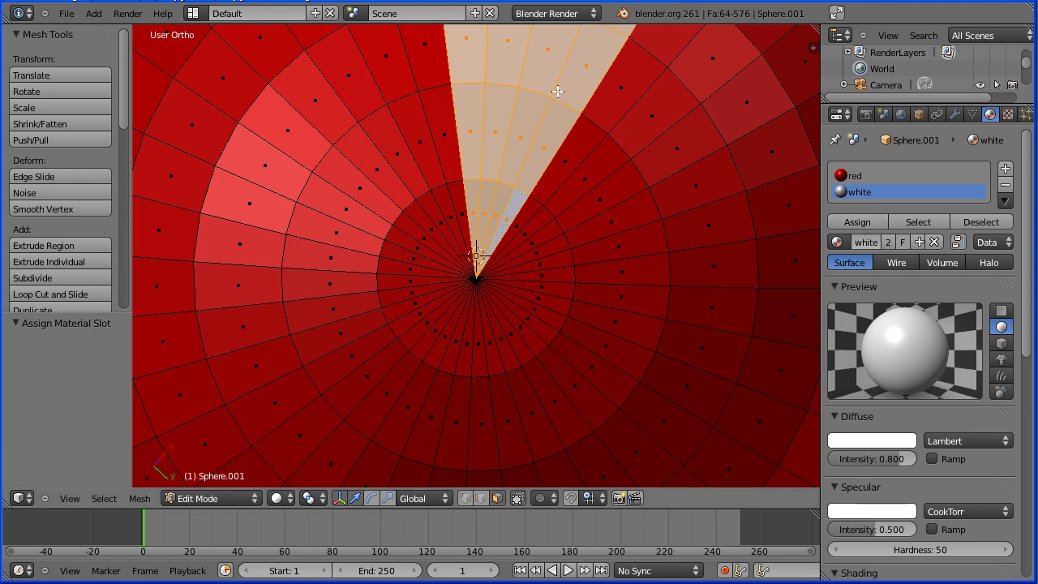
pyautogui.press('Tab')
pyautogui.press('Tab')
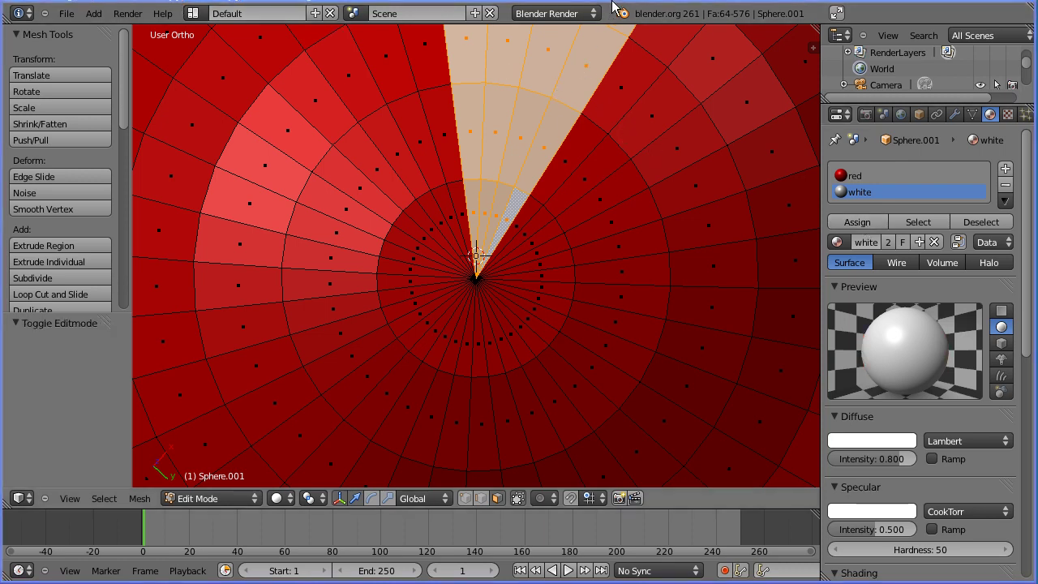
pyautogui.scroll(-6, 587, 250)
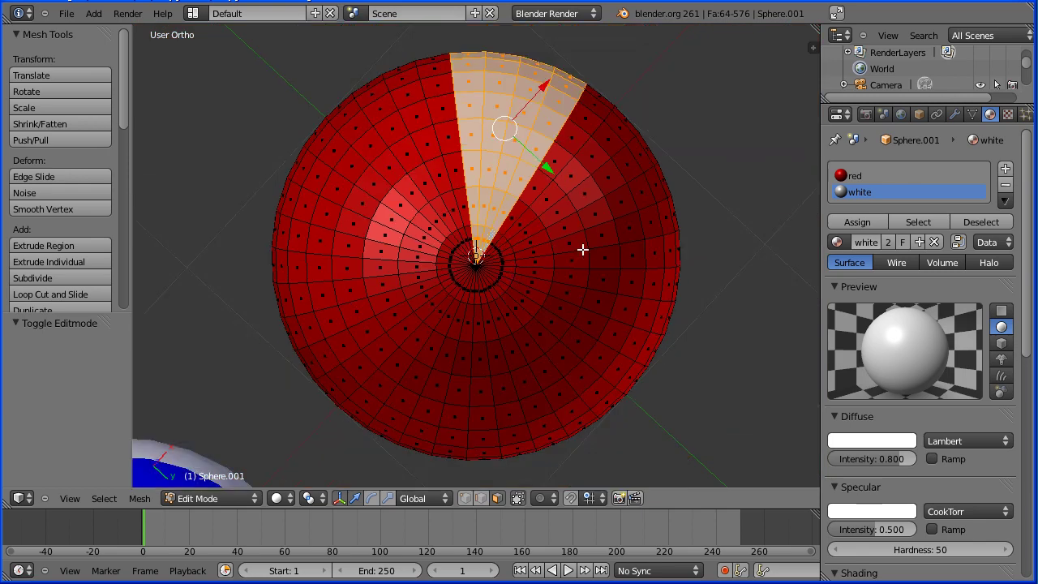
pyautogui.moveTo(654, 93); pyautogui.dragTo(556, 285, button='middle')
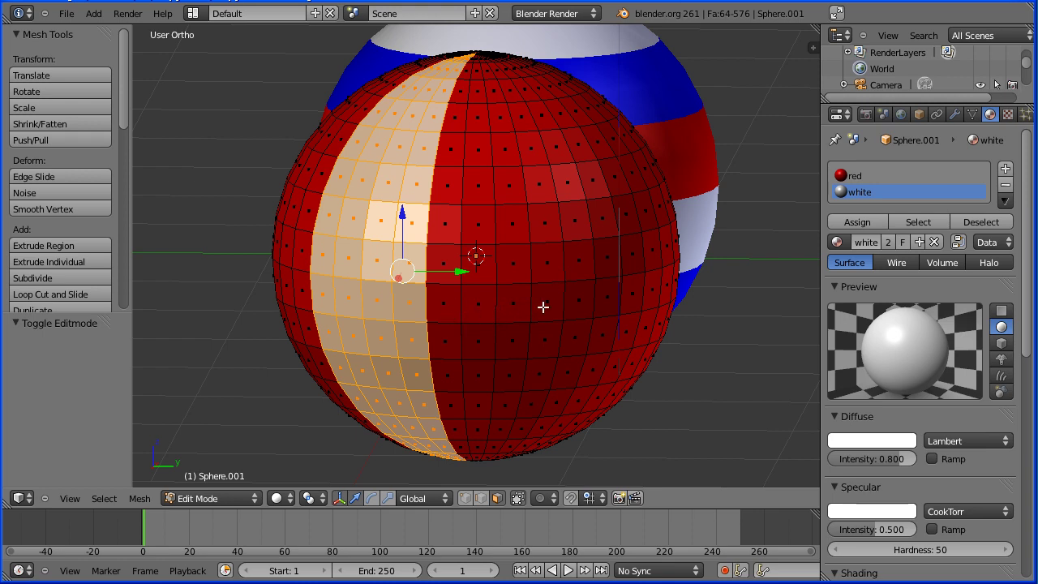
# Select four adjacent vertical face loops beside the white wedge on the second sphere.
pyautogui.rightClick(445, 307)
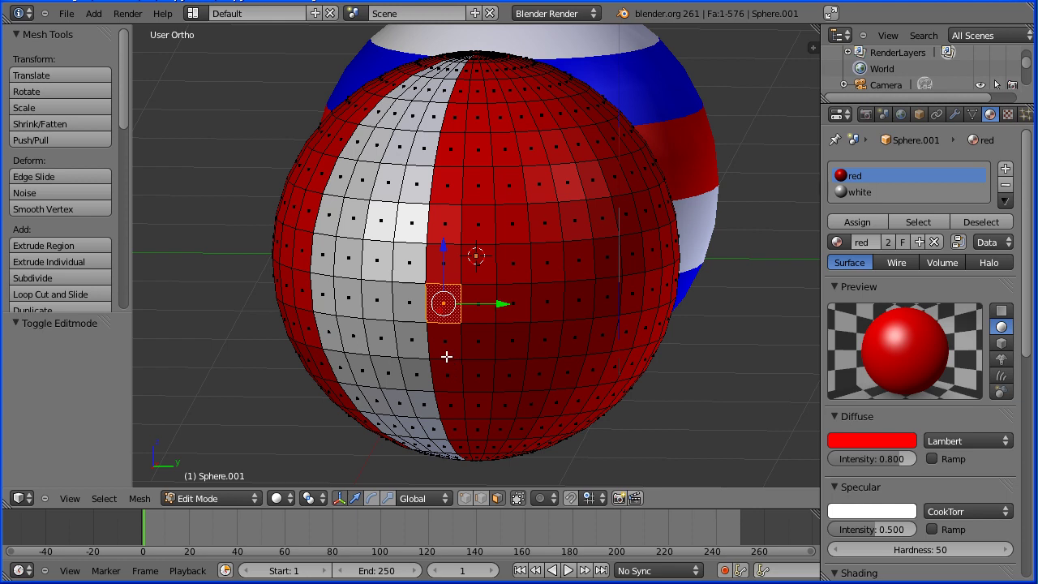
pyautogui.keyDown('alt'); pyautogui.rightClick(446, 358); pyautogui.keyUp('alt')
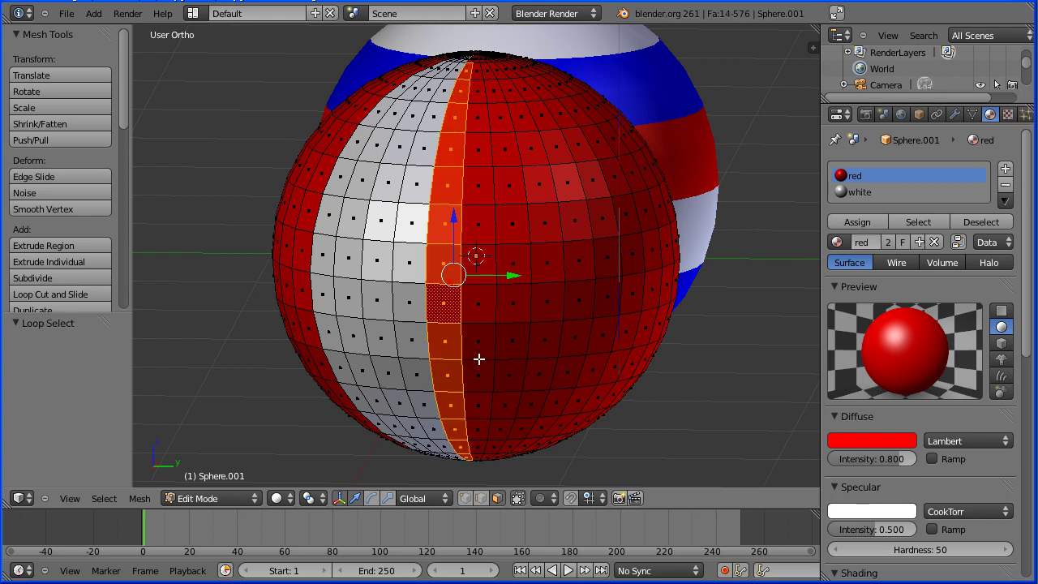
pyautogui.keyDown('alt'); pyautogui.keyDown('shift'); pyautogui.rightClick(478, 358); pyautogui.keyUp('shift'); pyautogui.keyUp('alt')
pyautogui.keyDown('alt'); pyautogui.keyDown('shift'); pyautogui.rightClick(511, 359); pyautogui.keyUp('shift'); pyautogui.keyUp('alt')
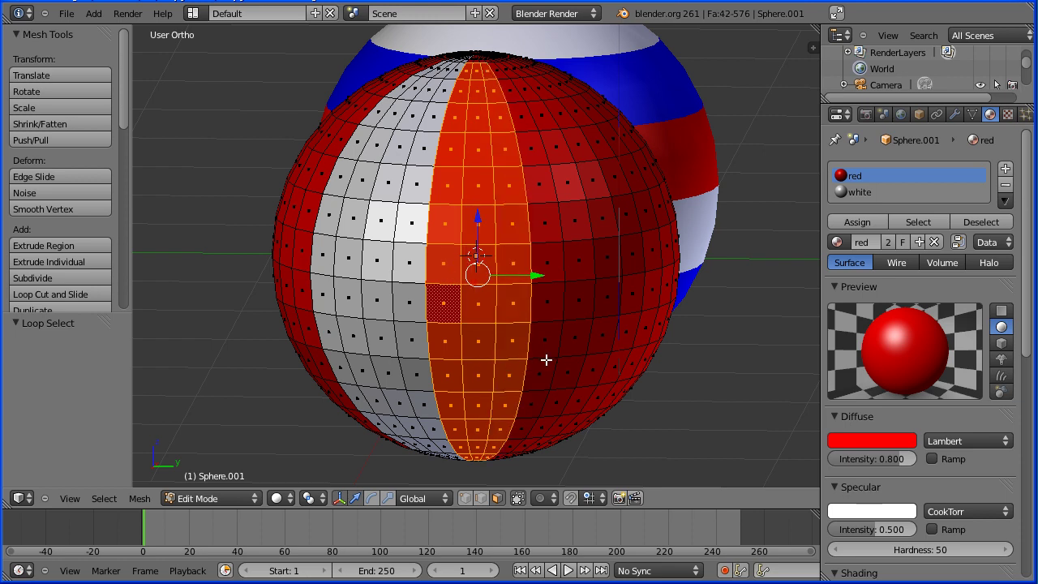
pyautogui.keyDown('alt'); pyautogui.keyDown('shift'); pyautogui.rightClick(545, 359); pyautogui.keyUp('shift'); pyautogui.keyUp('alt')
# Add the thin pole triangles belonging to those four loops to the selection.
pyautogui.moveTo(525, 161); pyautogui.dragTo(515, 296, button='middle')
pyautogui.scroll(4, 515, 292)
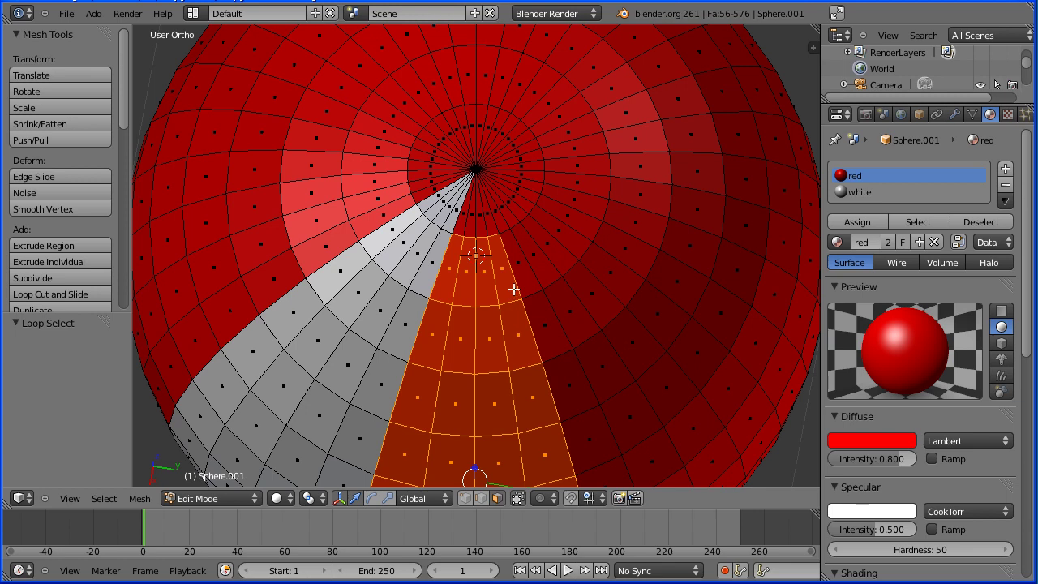
pyautogui.keyDown('shift'); pyautogui.rightClick(456, 211); pyautogui.keyUp('shift')
pyautogui.keyDown('shift'); pyautogui.rightClick(475, 219); pyautogui.keyUp('shift')
pyautogui.keyDown('shift'); pyautogui.rightClick(486, 217); pyautogui.keyUp('shift')
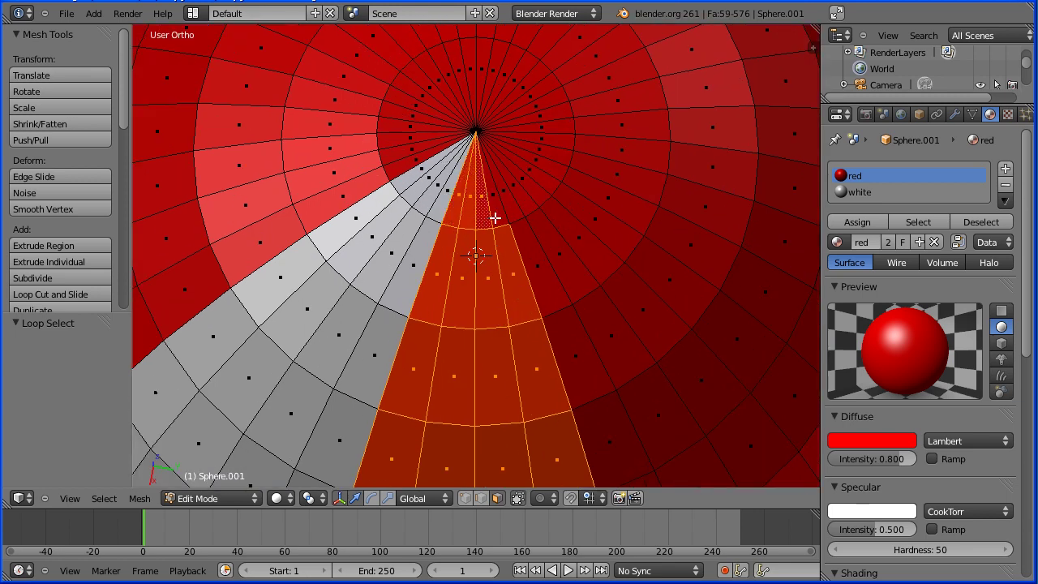
pyautogui.keyDown('shift'); pyautogui.rightClick(501, 219); pyautogui.keyUp('shift')
pyautogui.moveTo(558, 296); pyautogui.dragTo(451, 122, button='middle')
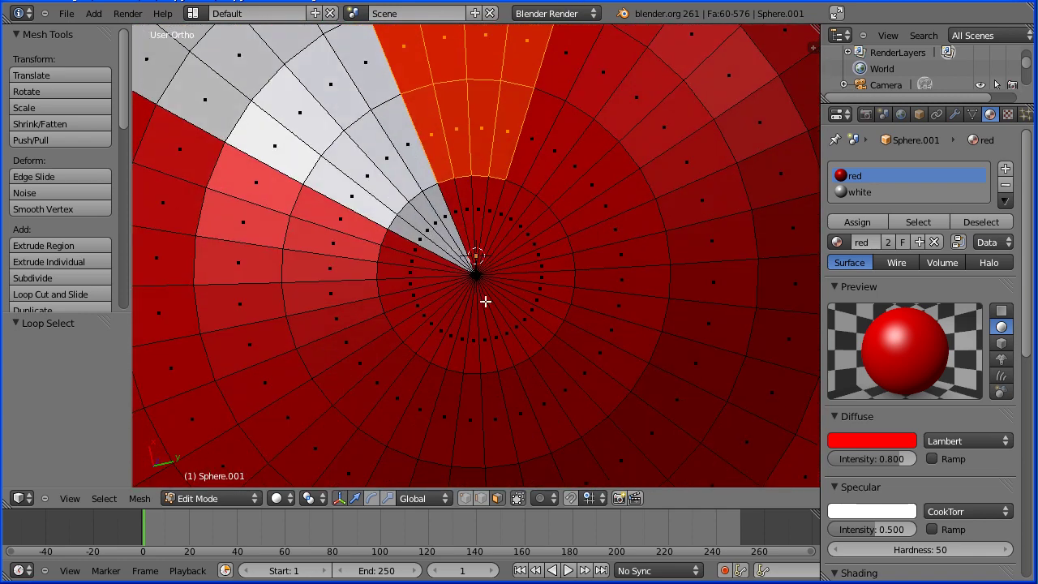
pyautogui.keyDown('shift'); pyautogui.rightClick(453, 191); pyautogui.keyUp('shift')
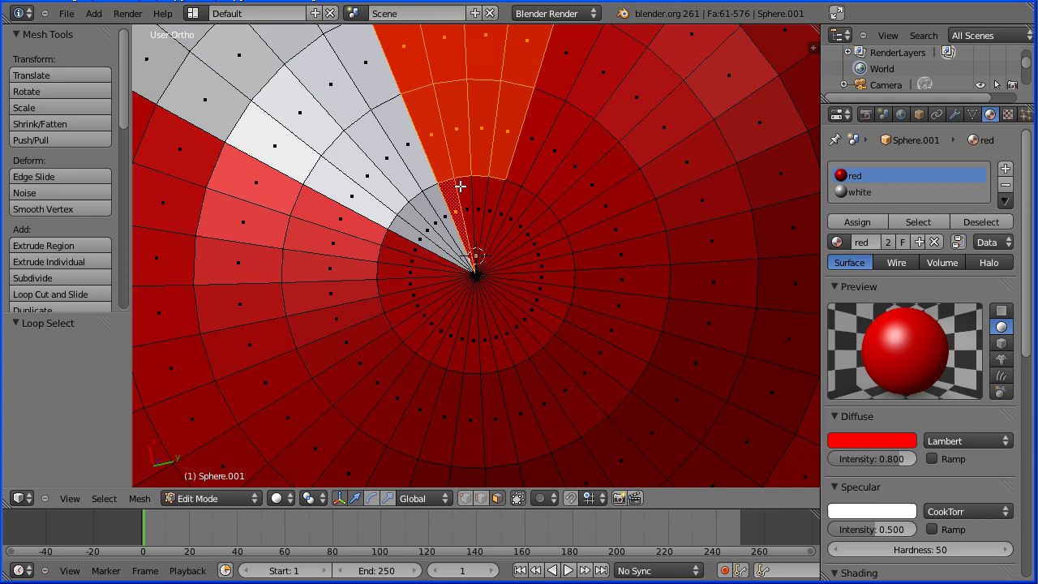
pyautogui.keyDown('shift'); pyautogui.rightClick(470, 188); pyautogui.keyUp('shift')
pyautogui.keyDown('shift'); pyautogui.rightClick(486, 189); pyautogui.keyUp('shift')
pyautogui.keyDown('shift'); pyautogui.rightClick(494, 190); pyautogui.keyUp('shift')
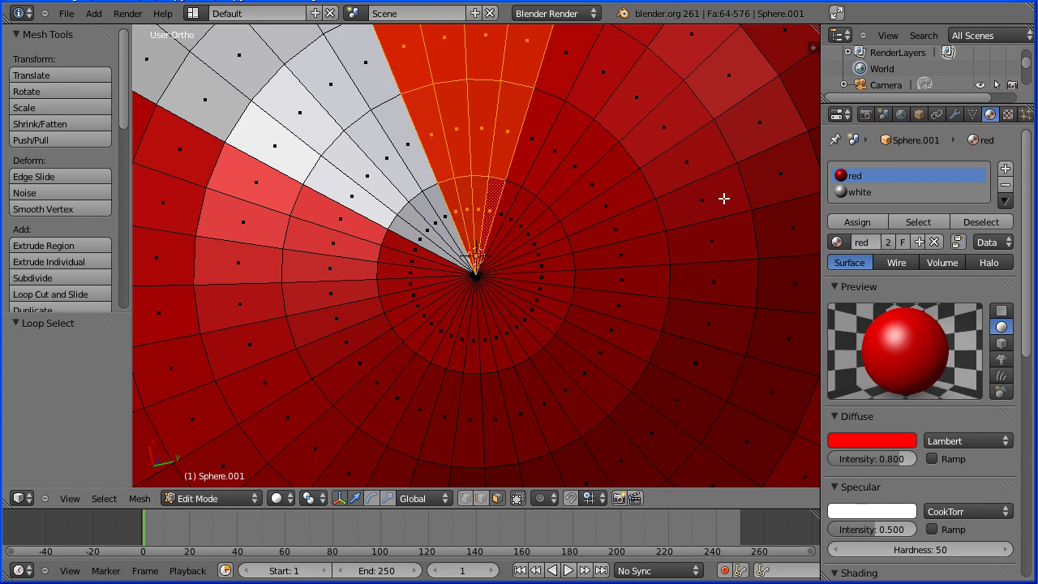
# Add a third material slot using the blue material and assign it to the selected wedge.
pyautogui.click(838, 242)
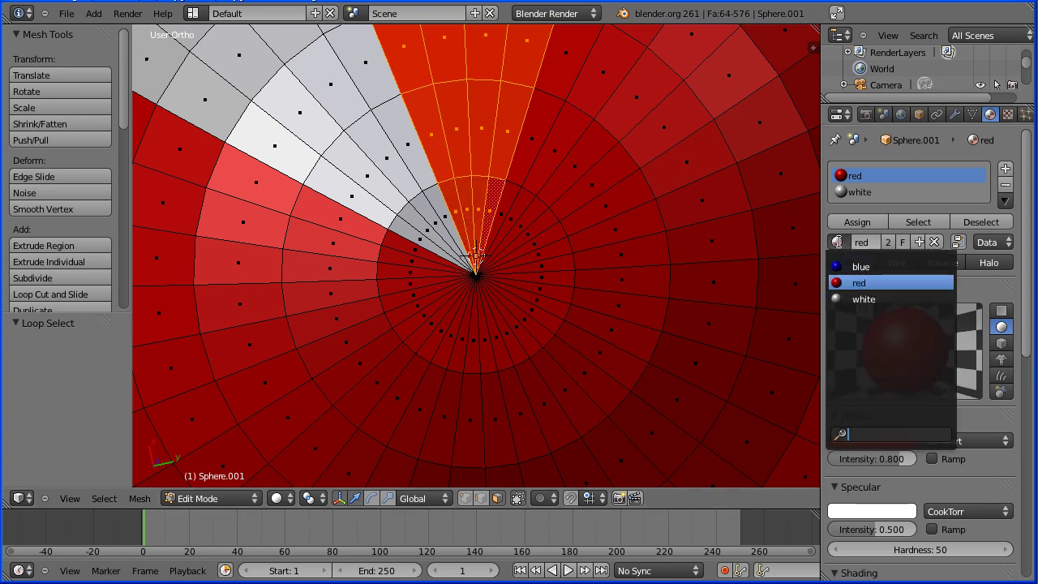
pyautogui.click(1005, 170)
pyautogui.click(1006, 171)
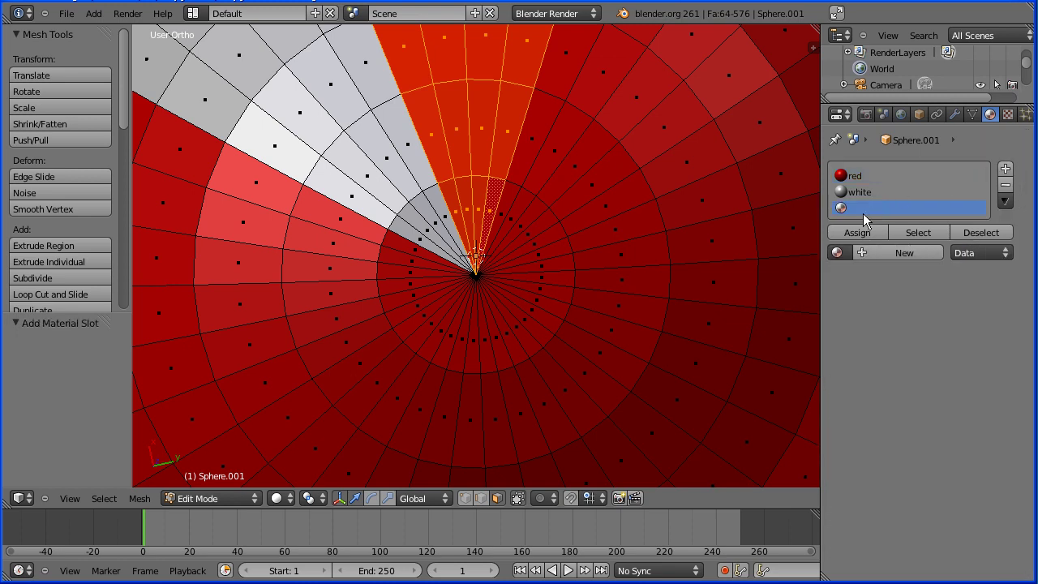
pyautogui.click(837, 252)
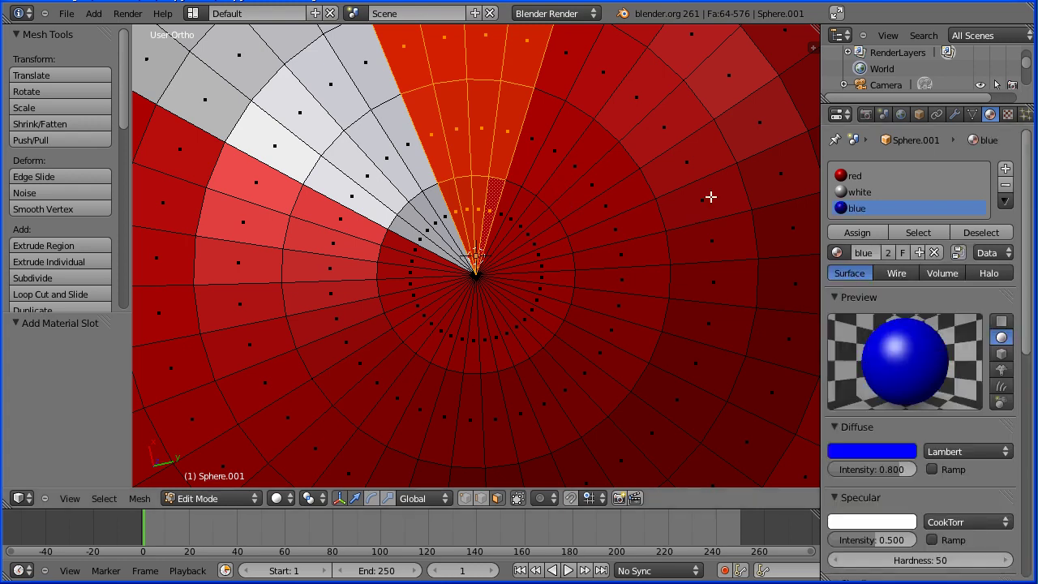
pyautogui.click(848, 232)
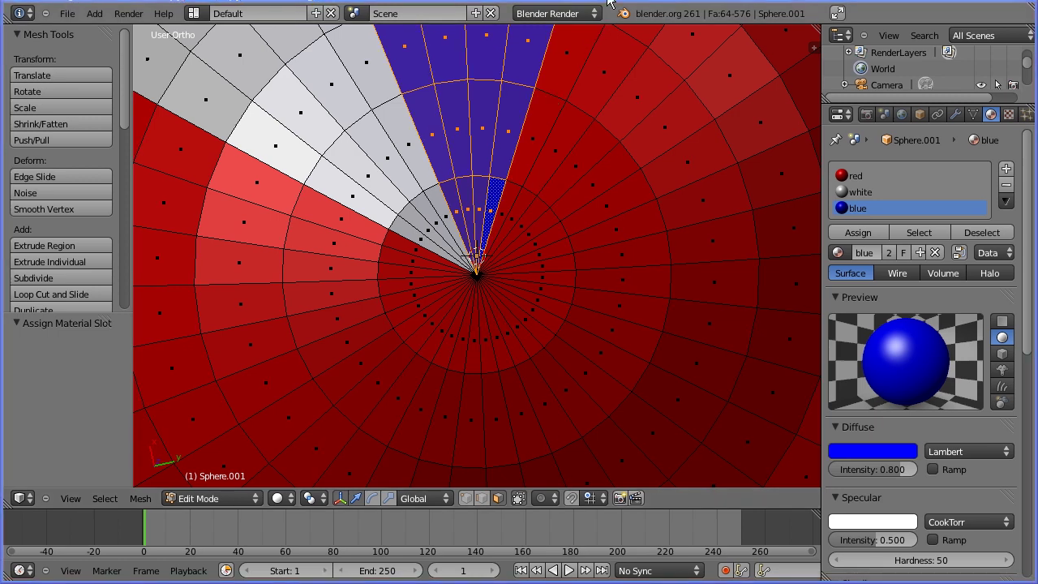
pyautogui.scroll(-6, 589, 276)
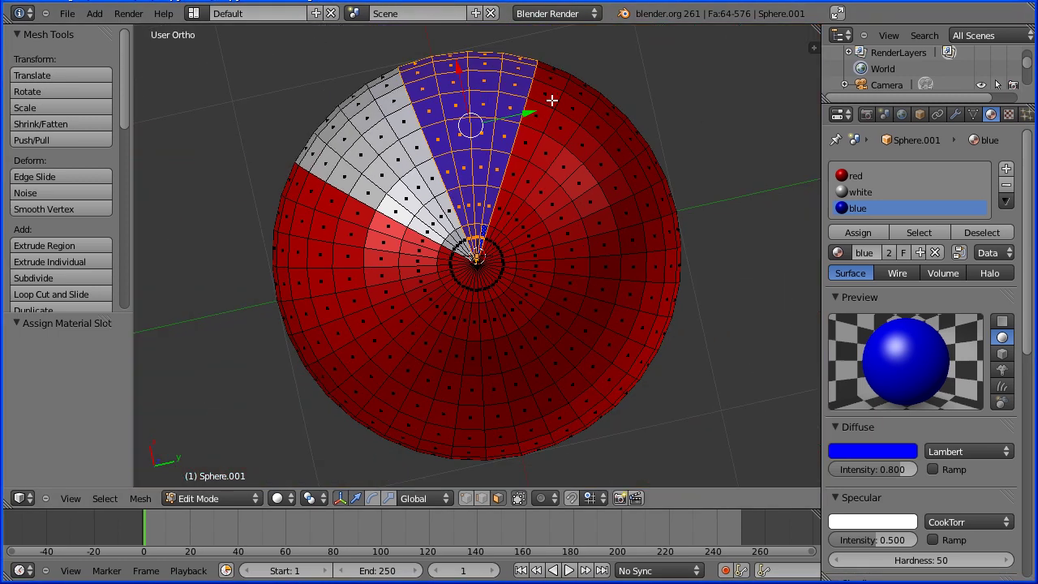
pyautogui.moveTo(592, 65); pyautogui.dragTo(491, 287, button='middle')
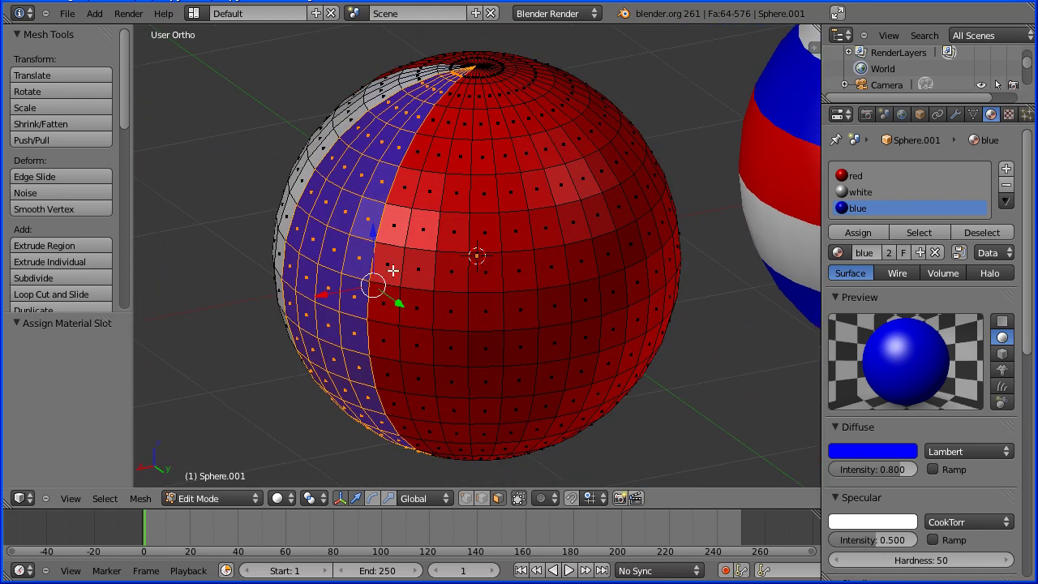
# Select the next band of four vertical face loops on the beach-ball sphere.
pyautogui.rightClick(518, 278)
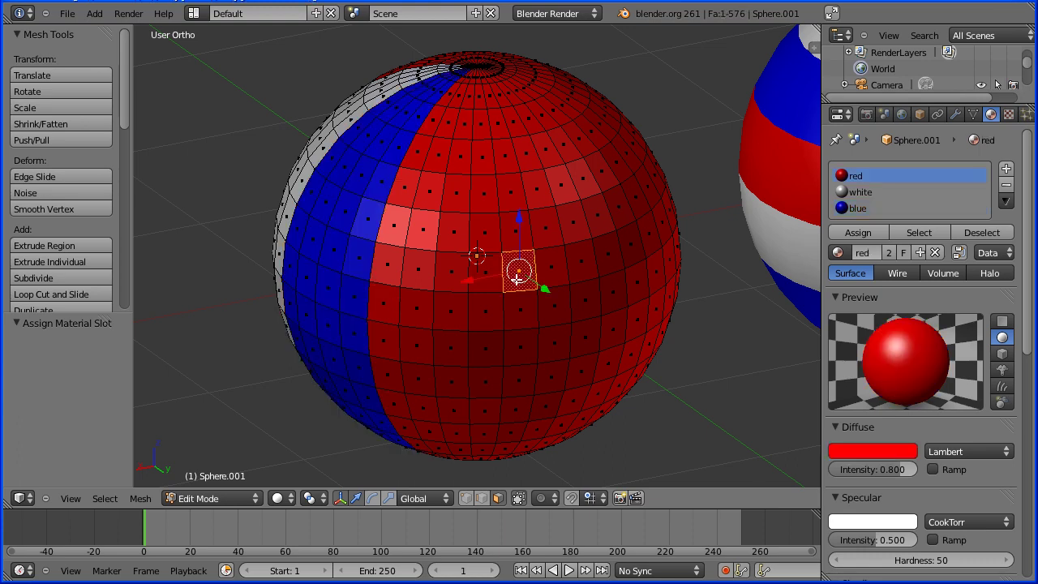
pyautogui.keyDown('alt'); pyautogui.rightClick(521, 329); pyautogui.keyUp('alt')
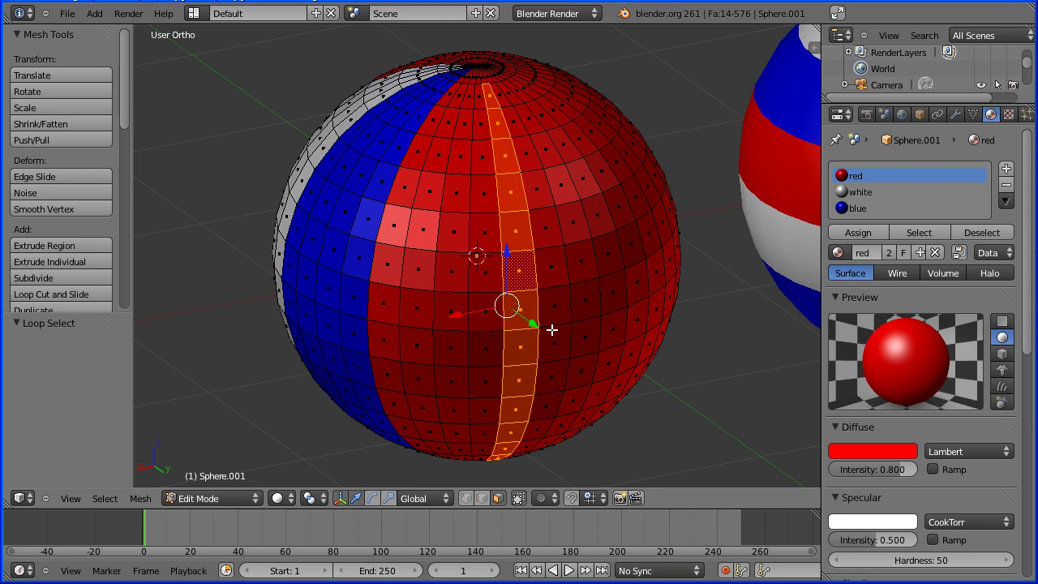
pyautogui.keyDown('alt'); pyautogui.keyDown('shift'); pyautogui.rightClick(552, 324); pyautogui.keyUp('shift'); pyautogui.keyUp('alt')
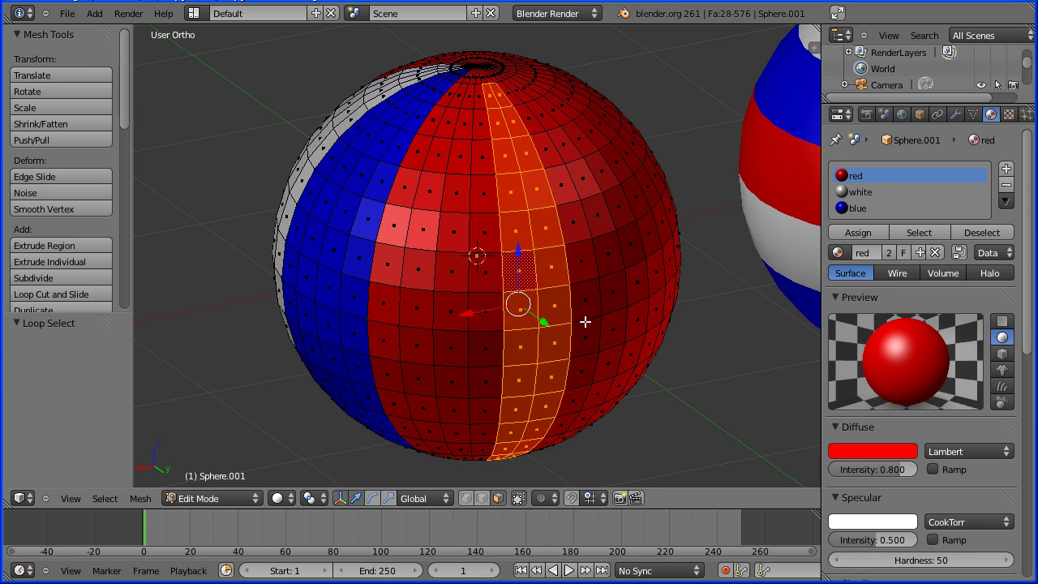
pyautogui.keyDown('alt'); pyautogui.keyDown('shift'); pyautogui.rightClick(586, 322); pyautogui.keyUp('shift'); pyautogui.keyUp('alt')
pyautogui.keyDown('alt'); pyautogui.keyDown('shift'); pyautogui.rightClick(613, 310); pyautogui.keyUp('shift'); pyautogui.keyUp('alt')
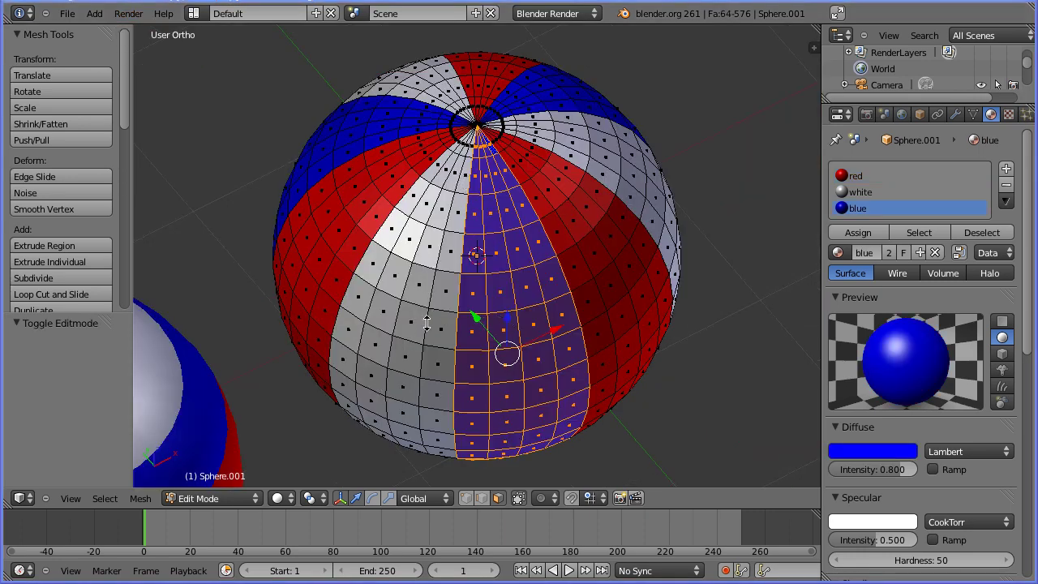
pyautogui.click(228, 500)
# Return Sphere.001 to Object Mode, shade it smooth, and frame both spheres.
pyautogui.click(229, 485)
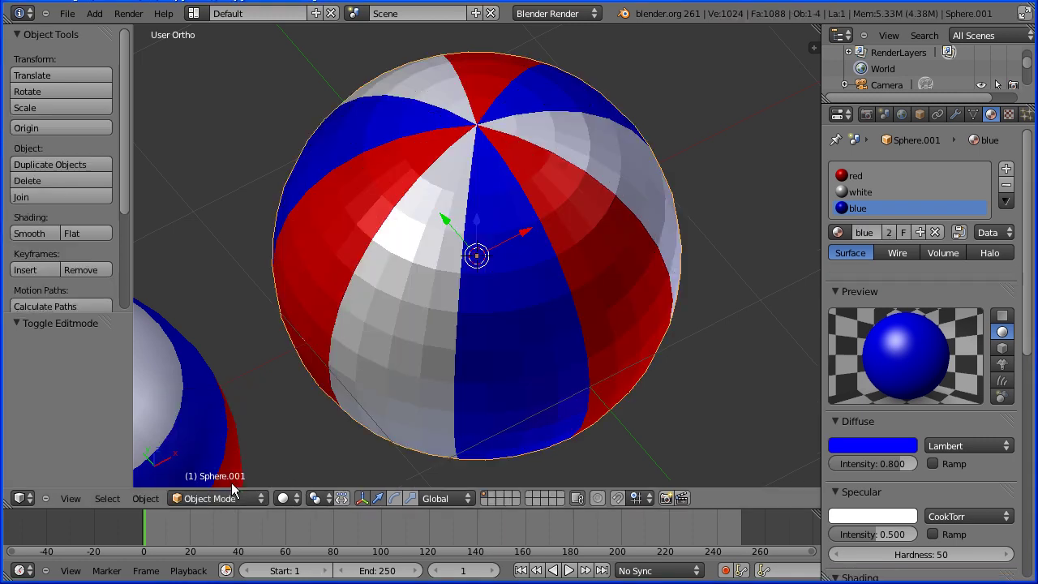
pyautogui.click(41, 232)
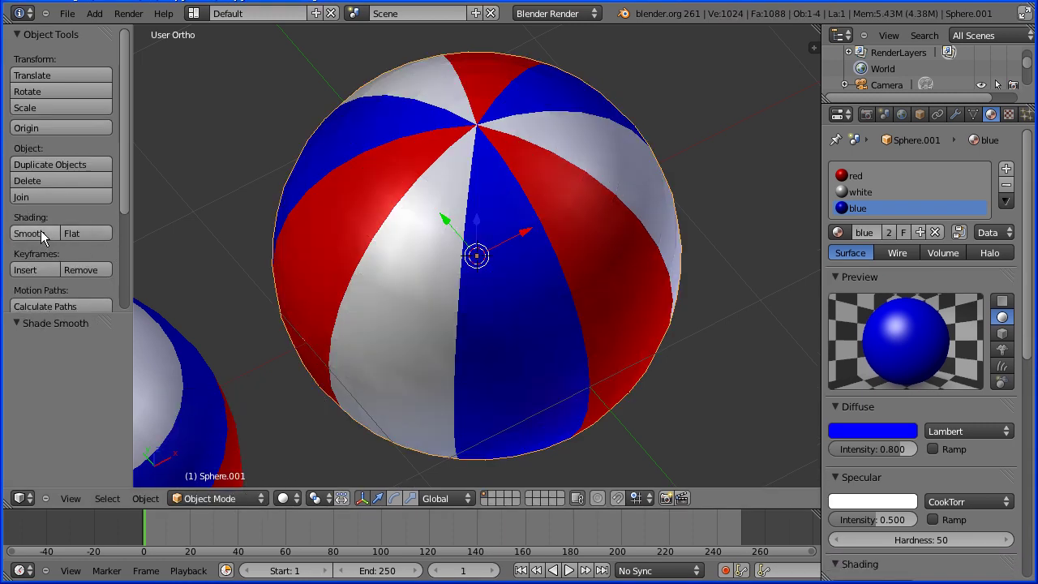
pyautogui.scroll(-2, 293, 294)
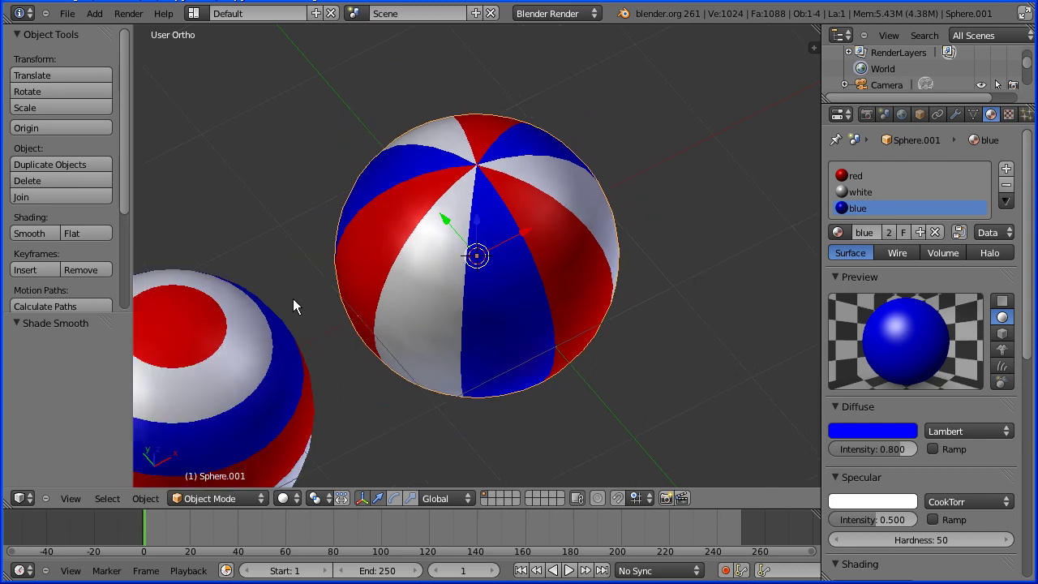
pyautogui.keyDown('shift'); pyautogui.moveTo(324, 372); pyautogui.dragTo(511, 280, button='middle'); pyautogui.keyUp('shift')
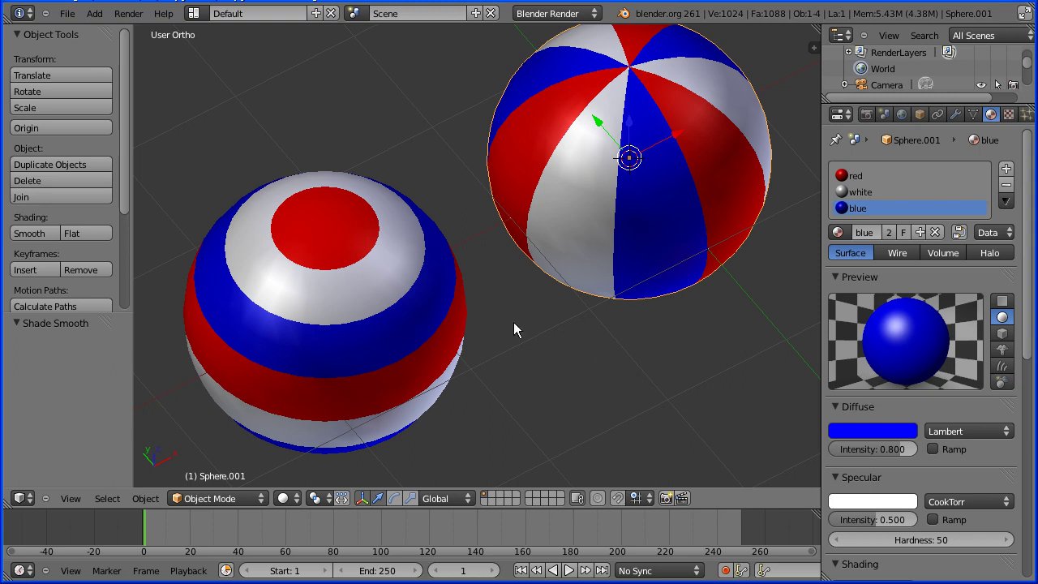